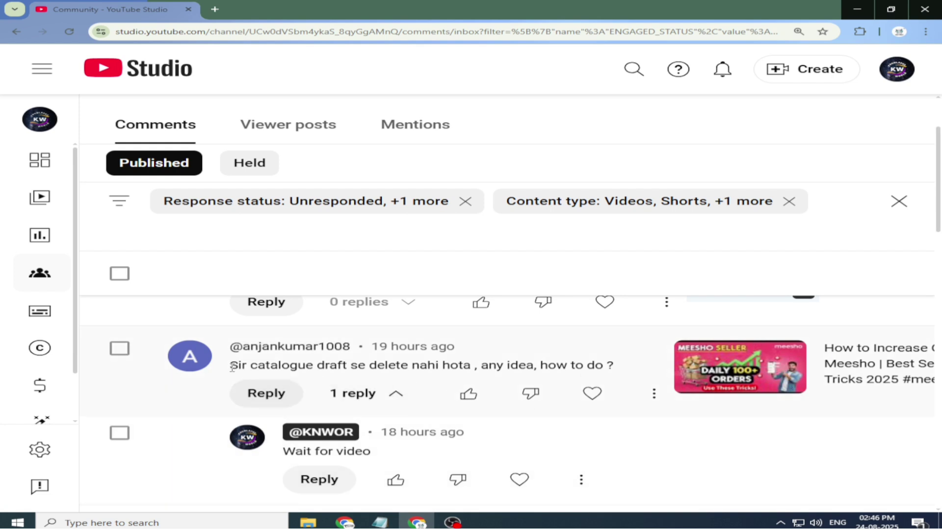
Highlight the viewer comment about deleting a catalogue draft, and switch to the Meesho Supplier Panel.
drag(232, 367, 614, 364)
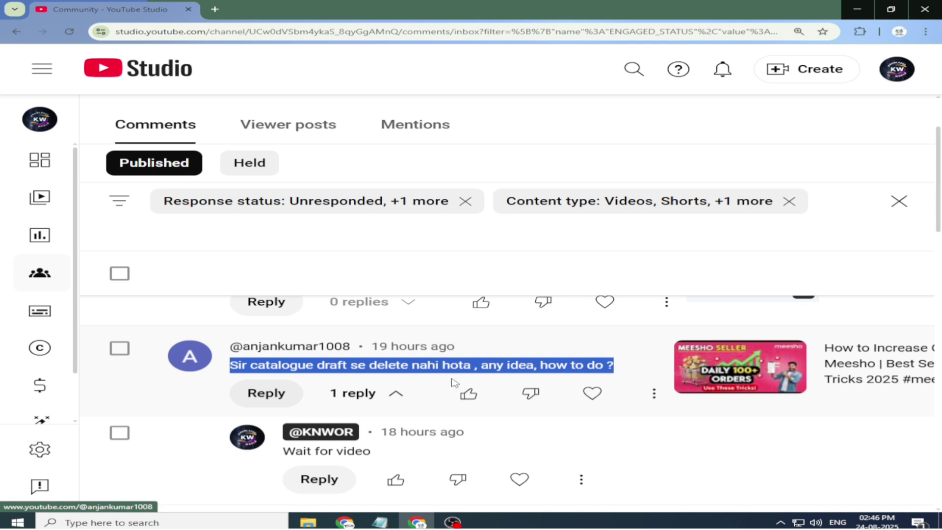
click(345, 522)
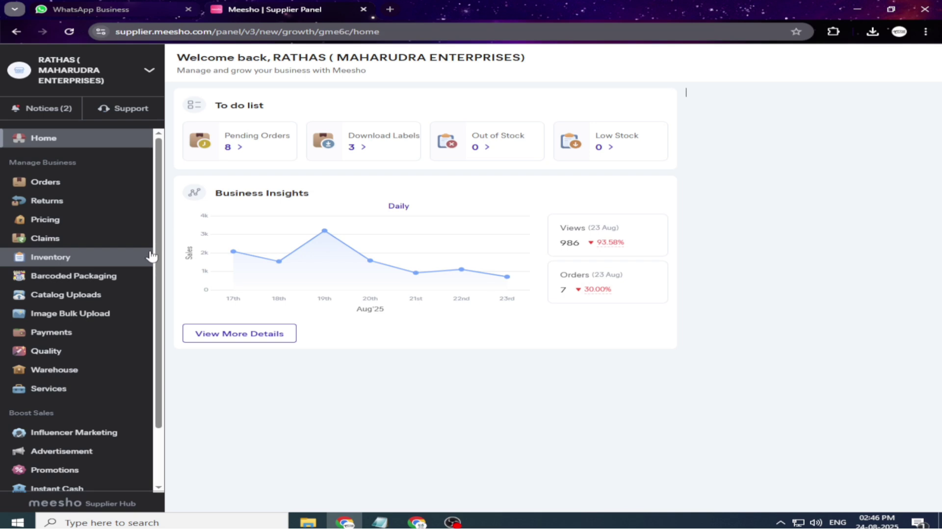
Open the catalog uploads, show the single uploads that are in Draft status, and look through them.
click(97, 296)
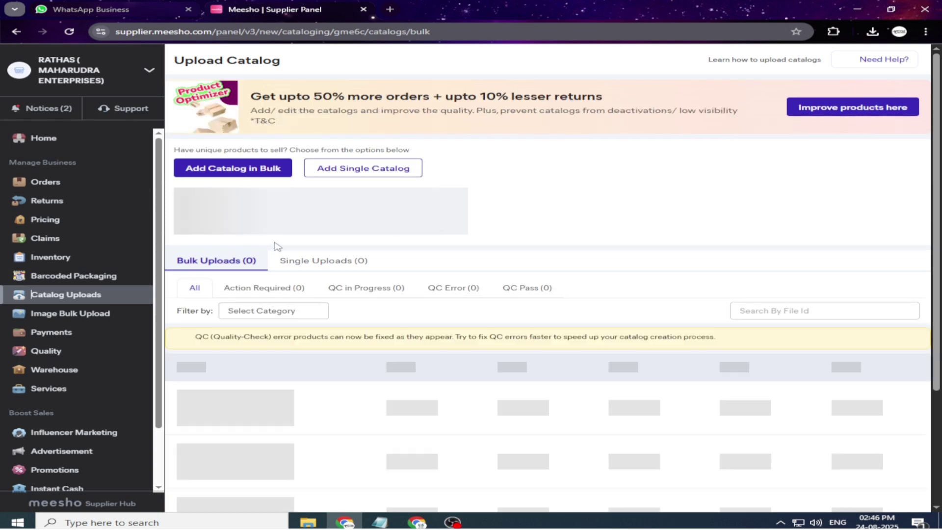
click(349, 168)
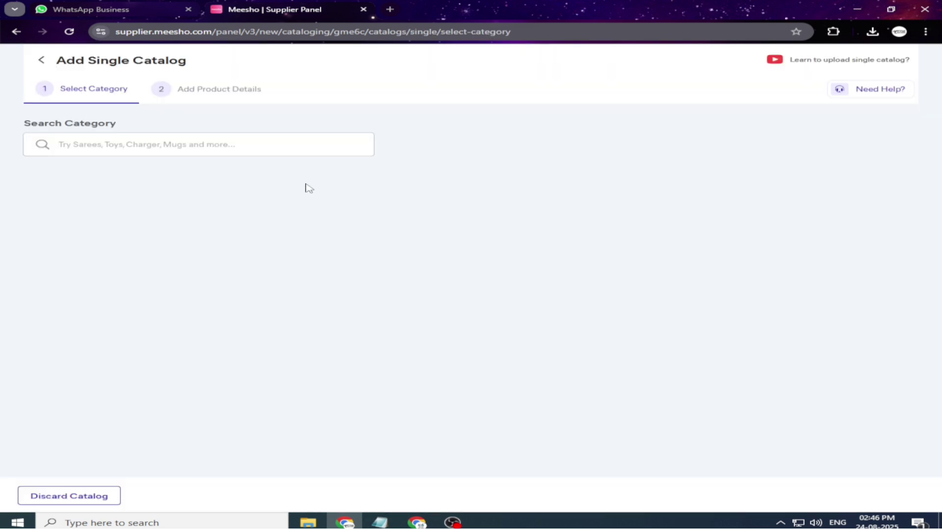
click(41, 60)
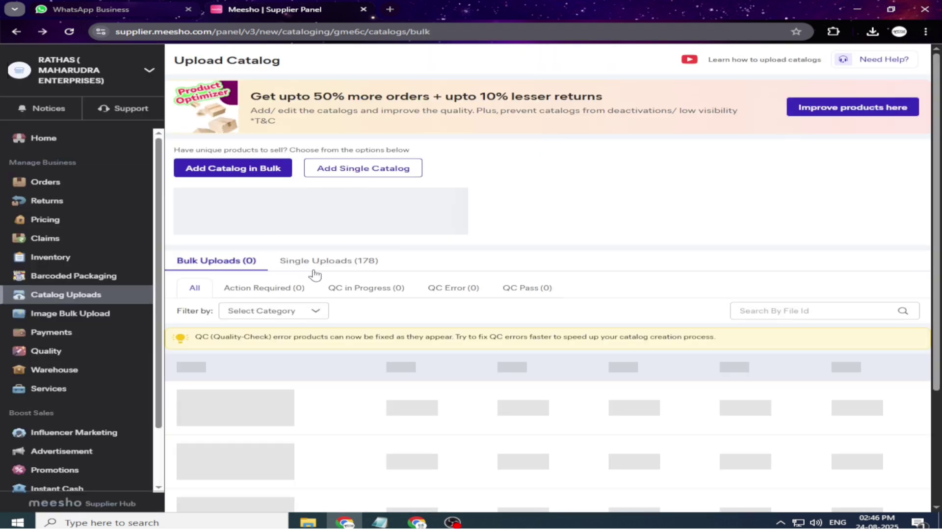
click(319, 265)
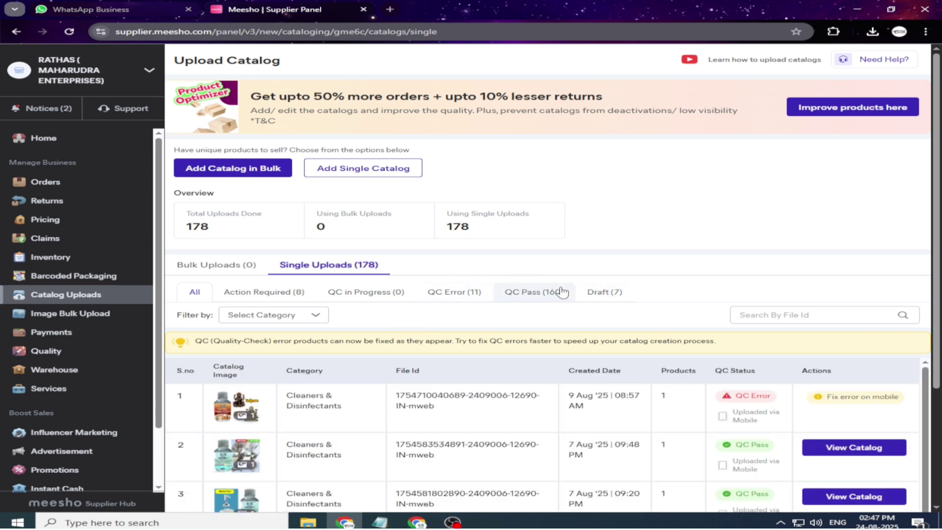
click(607, 292)
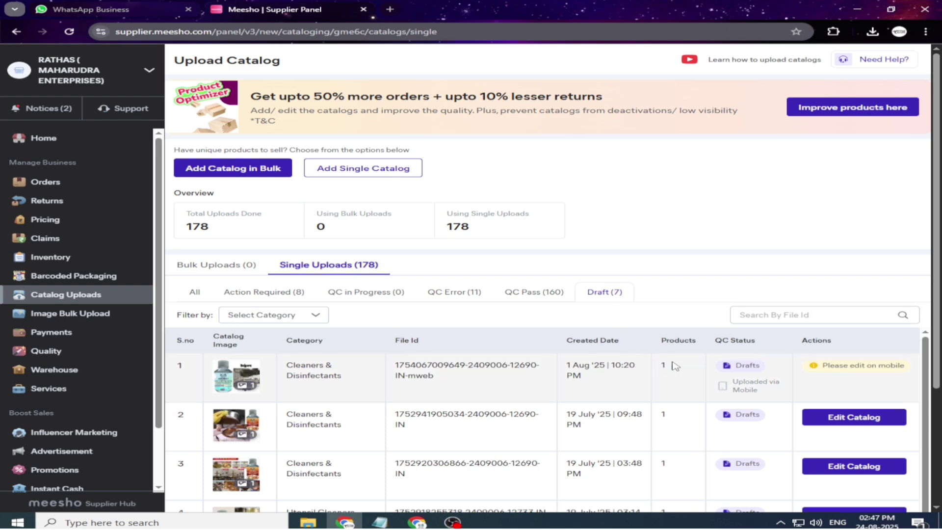
scroll(675, 366, down, 5)
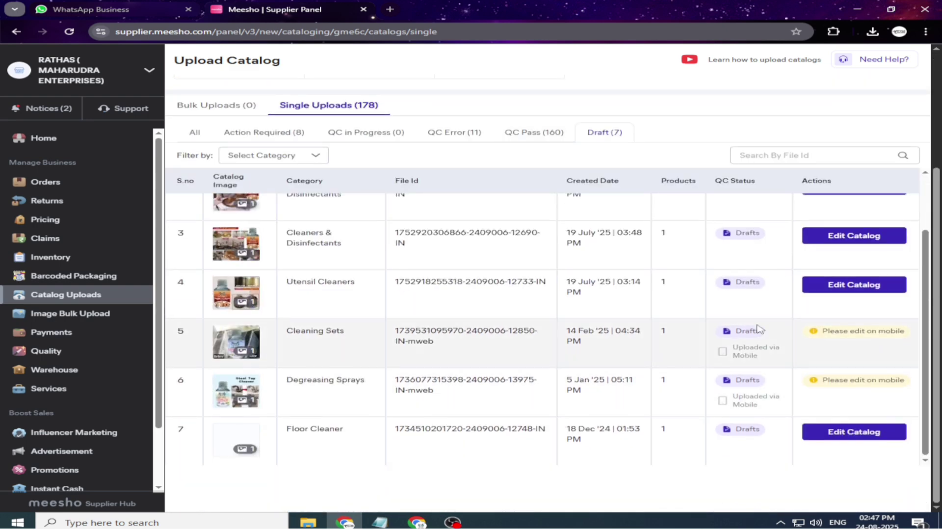
scroll(758, 328, up, 2)
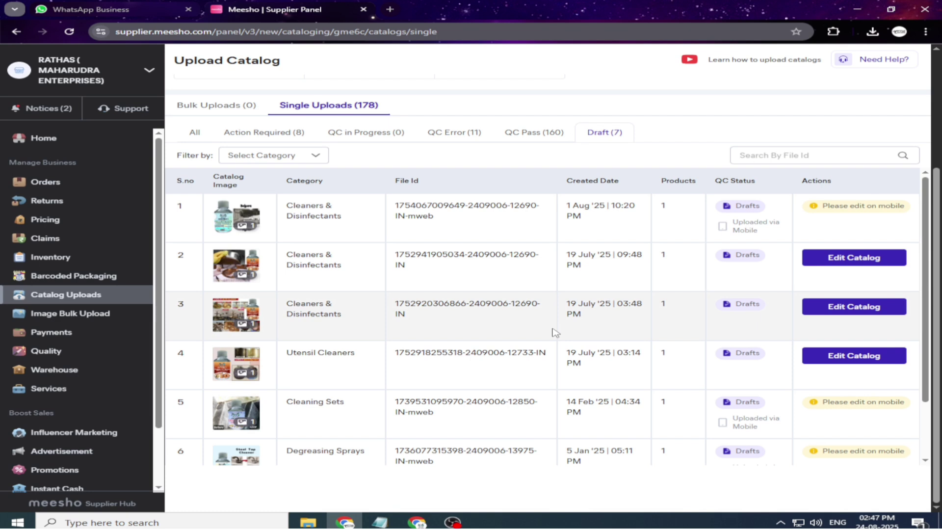
Switch to YouTube Studio, look through the channel's list of published videos, and return to the channel dashboard.
click(417, 522)
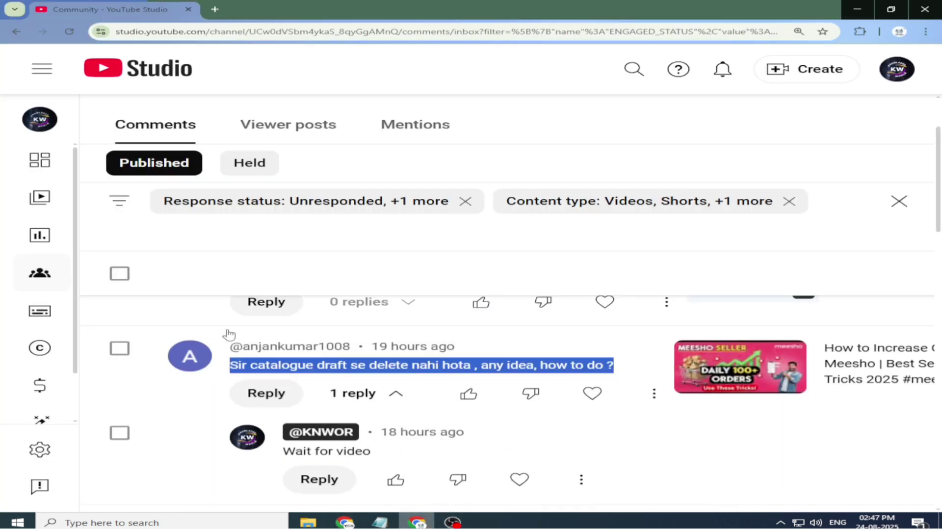
click(49, 162)
key(ctrl+minus)
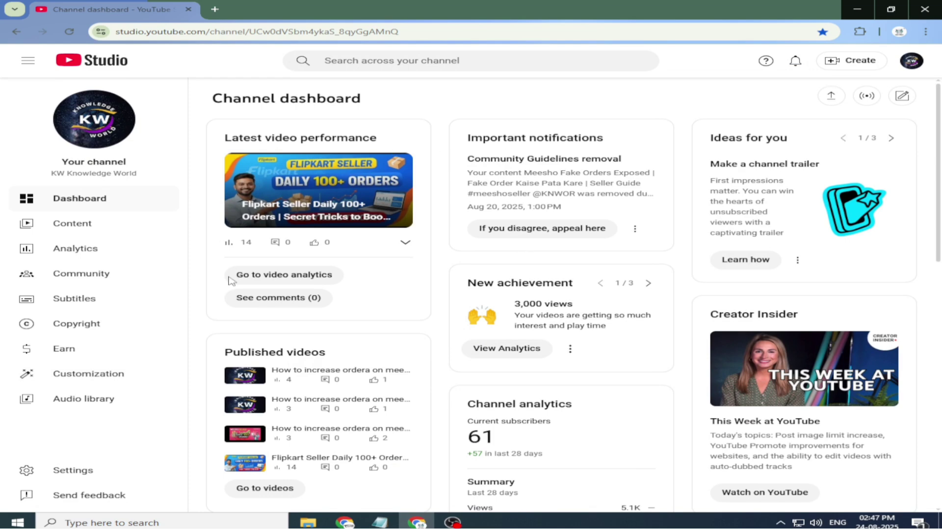
click(62, 224)
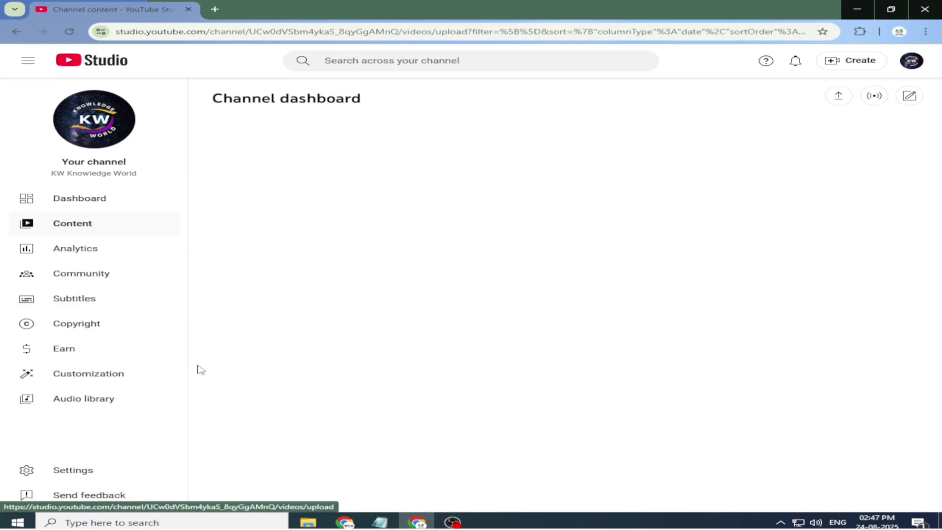
scroll(450, 369, down, 12)
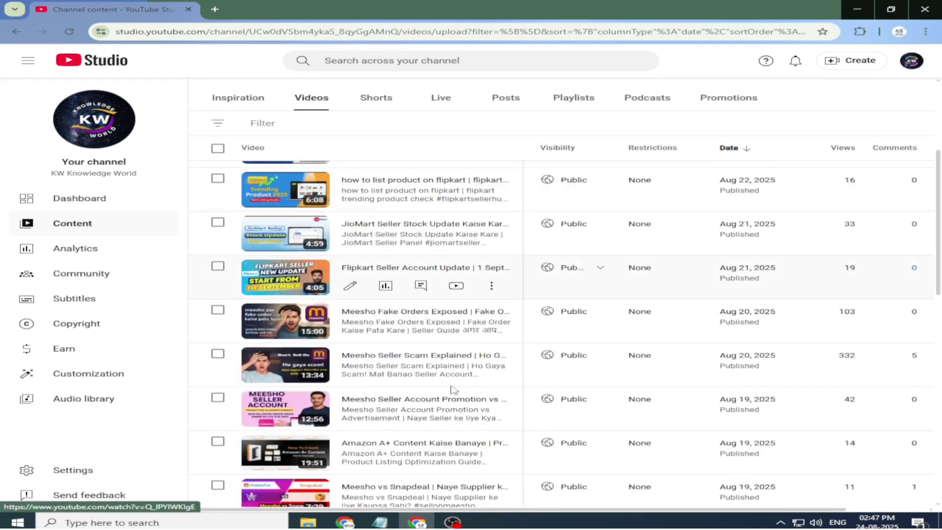
scroll(376, 432, down, 1)
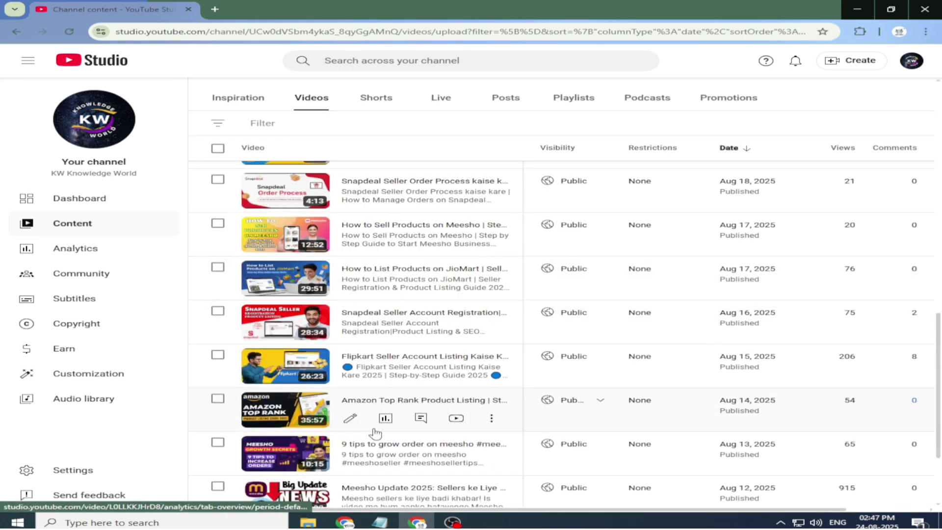
scroll(376, 432, down, 3)
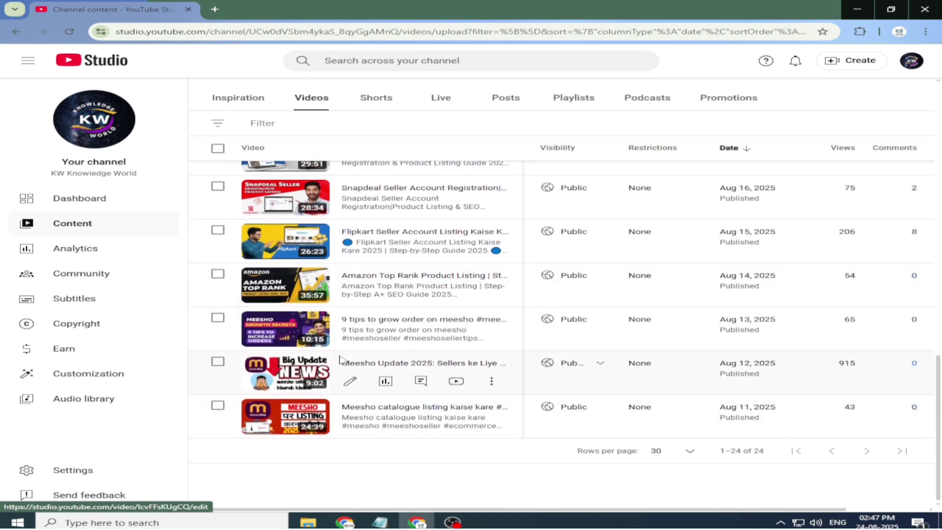
scroll(340, 360, up, 6)
scroll(340, 359, up, 10)
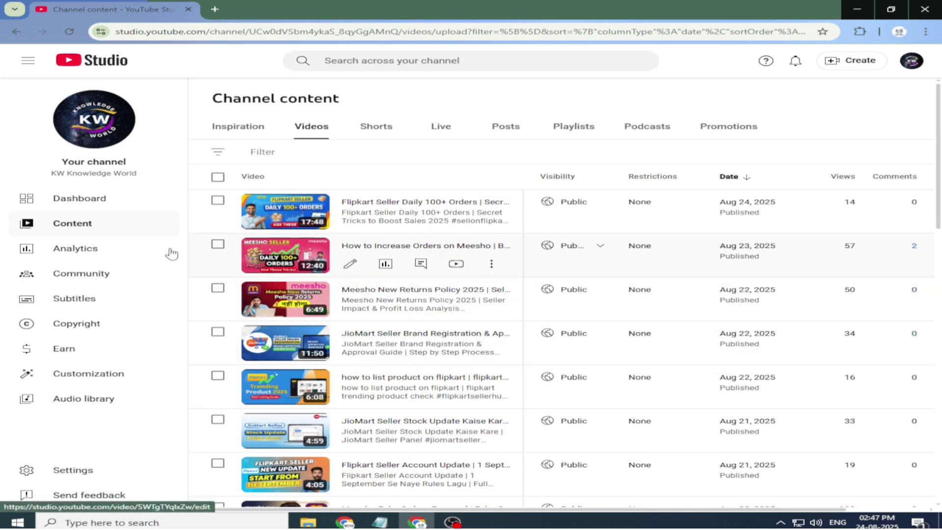
click(70, 205)
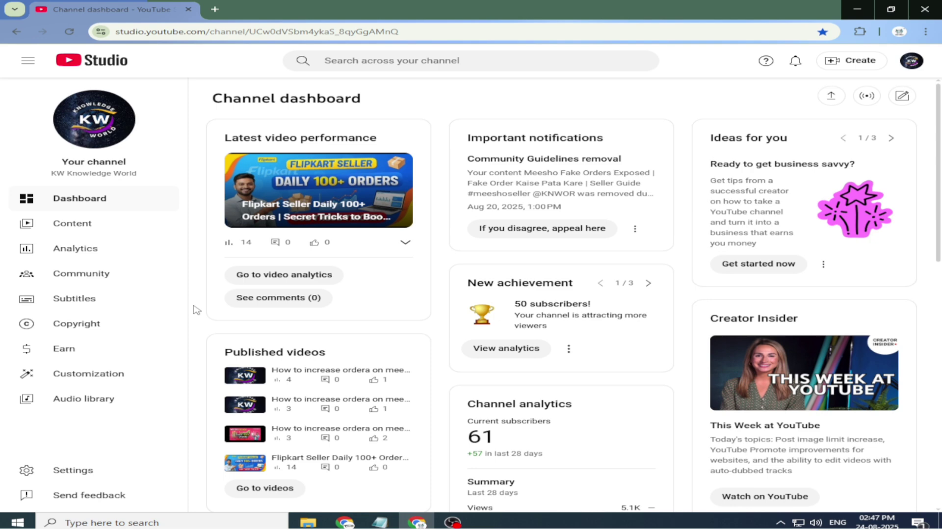
Switch to the Meesho browser window and open Flipkart Seller Hub's page for adding new listings in a new tab.
click(345, 521)
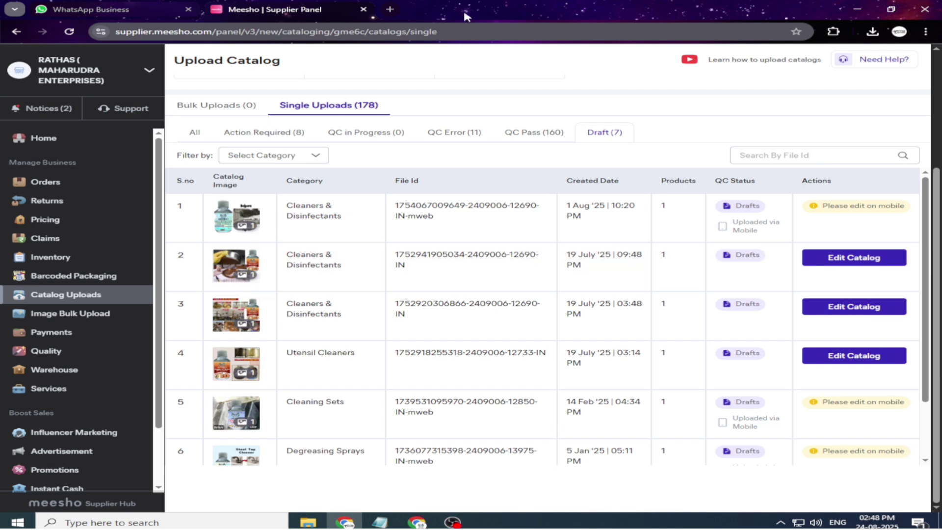
click(393, 9)
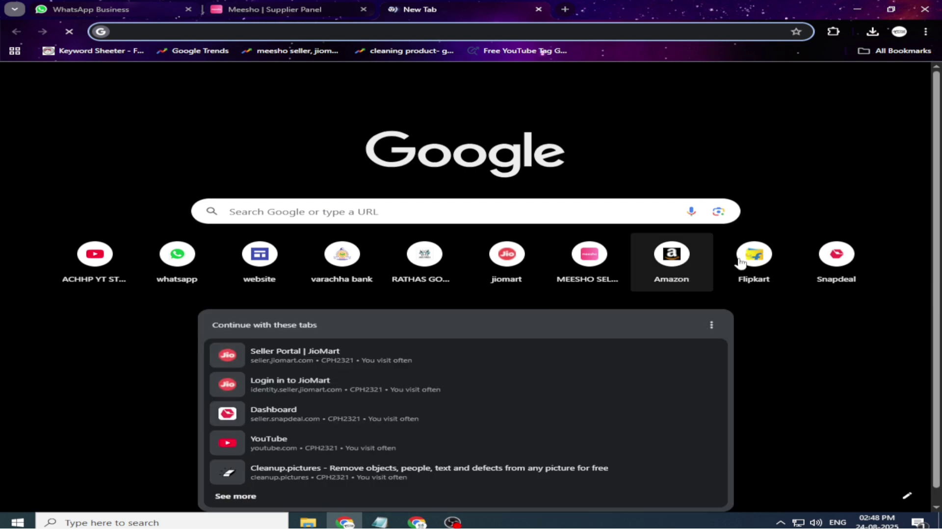
click(752, 260)
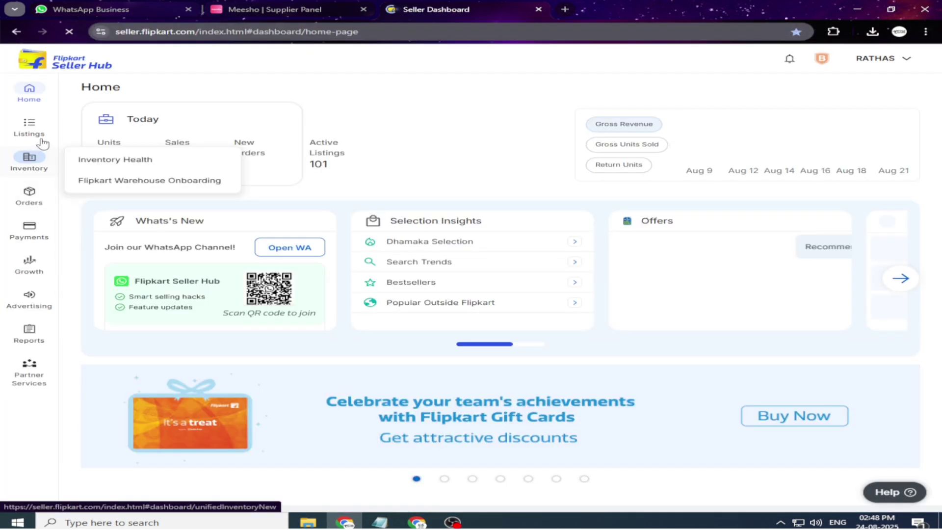
click(33, 139)
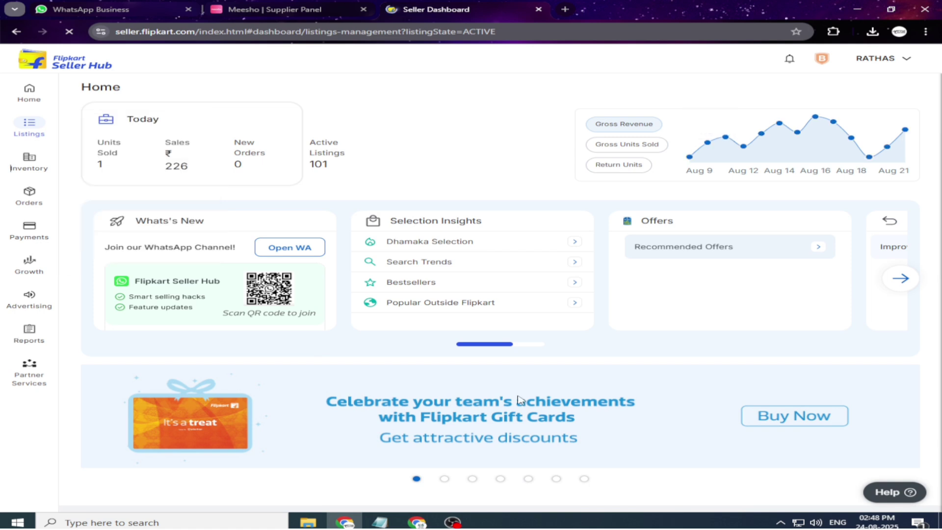
mouse_move(54, 139)
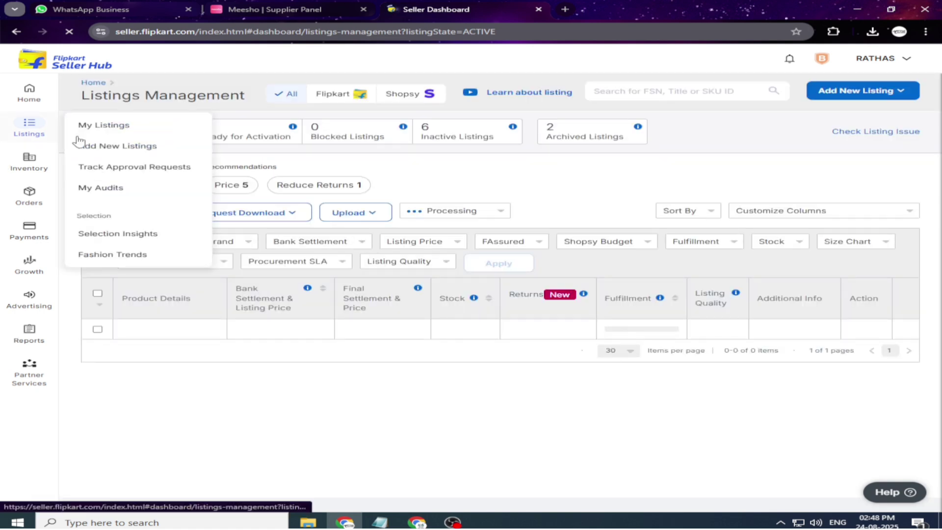
click(103, 146)
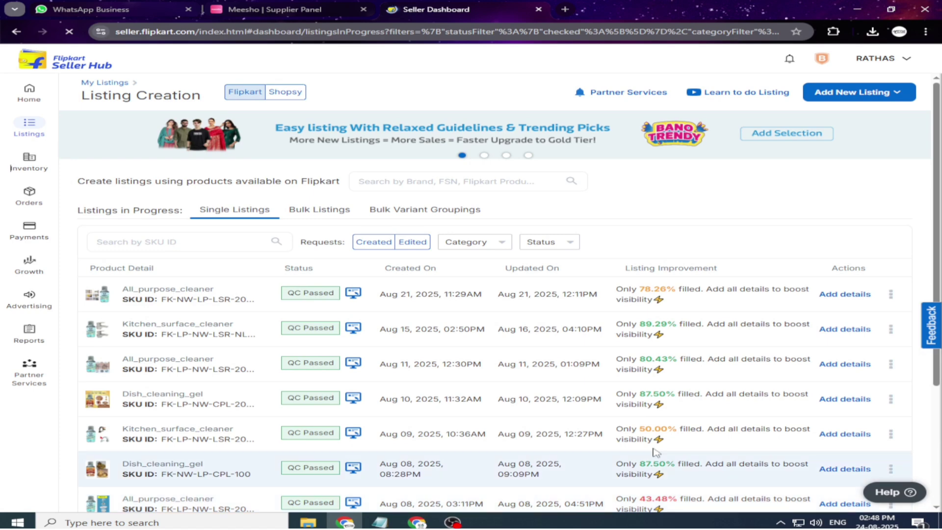
Show the extra actions of the first All_purpose_cleaner listing, return to the Meesho panel, and close the Flipkart tab.
click(891, 297)
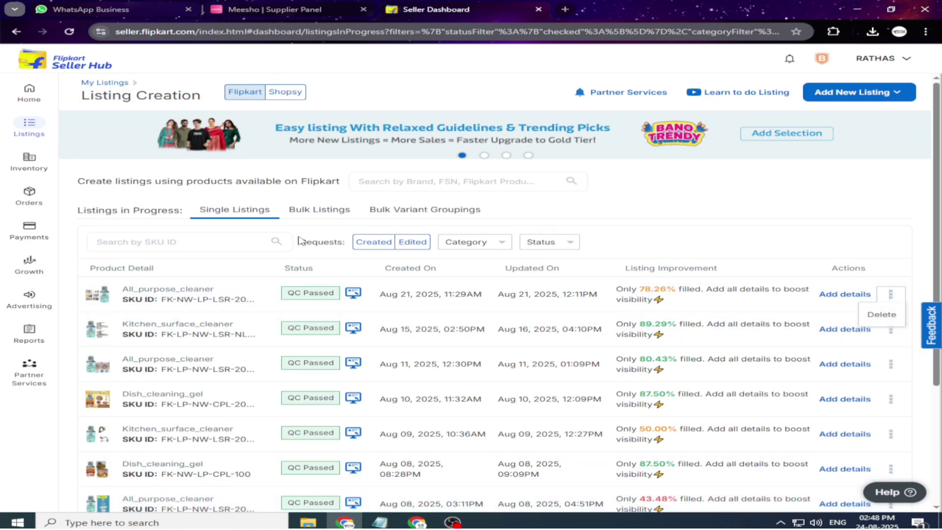
scroll(525, 347, down, 3)
click(273, 11)
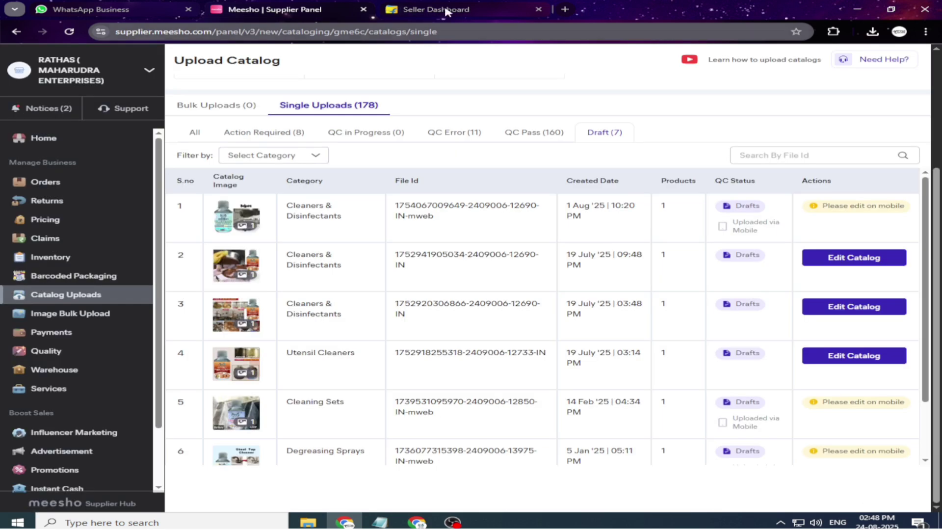
click(538, 9)
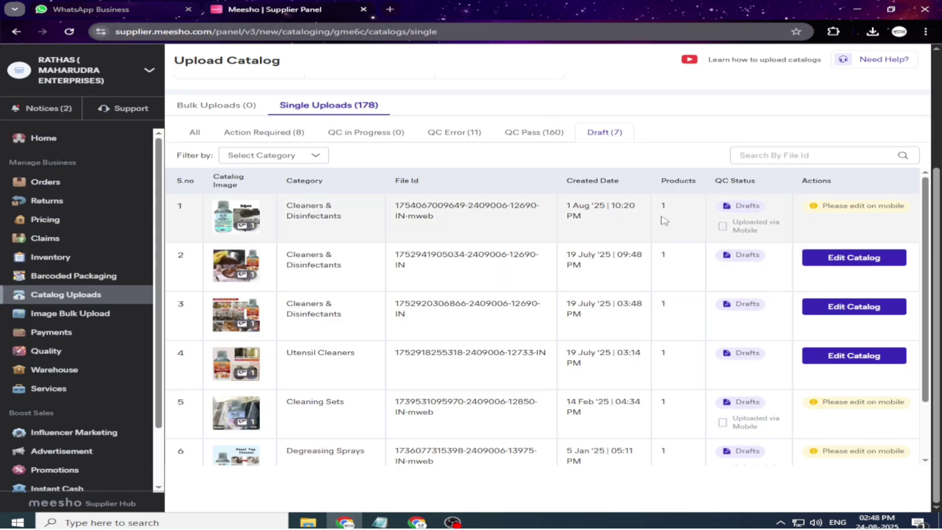
Reopen the catalog uploads and show the single uploads with Draft status at 100% page zoom.
scroll(417, 88, up, 4)
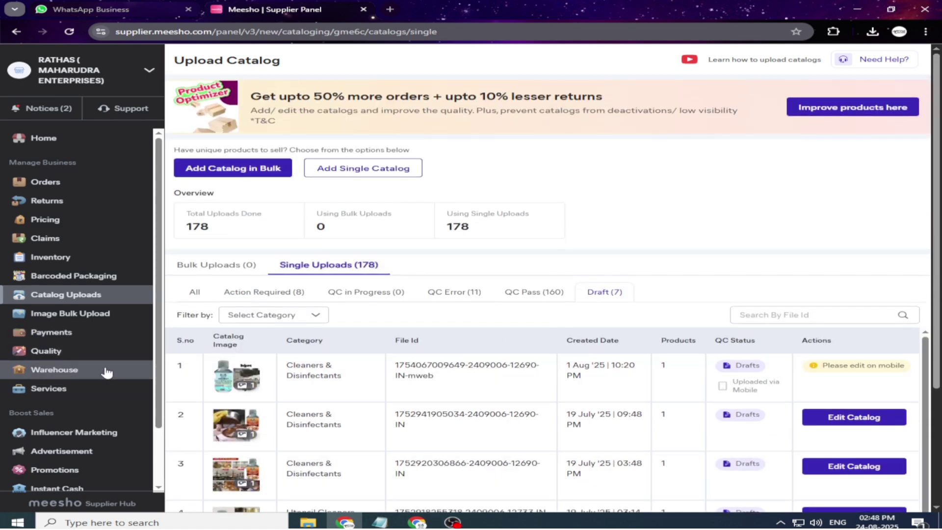
click(66, 295)
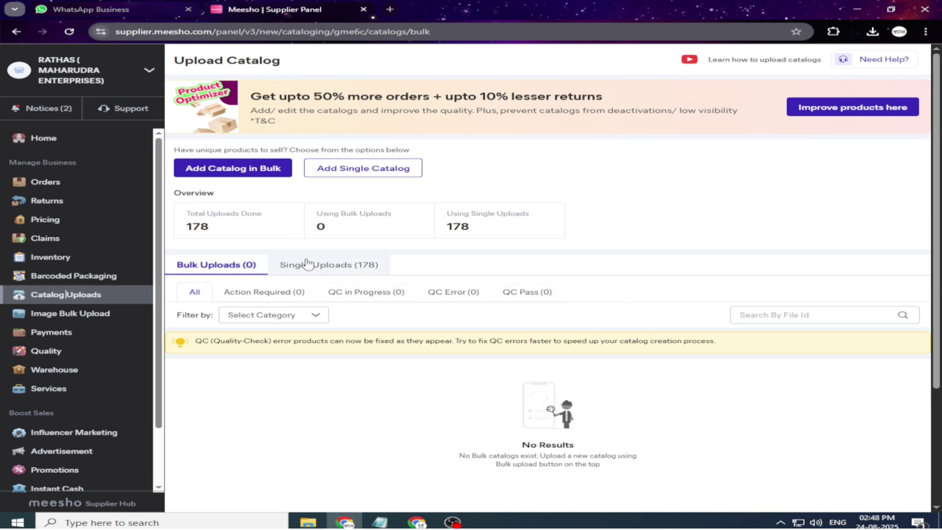
click(320, 269)
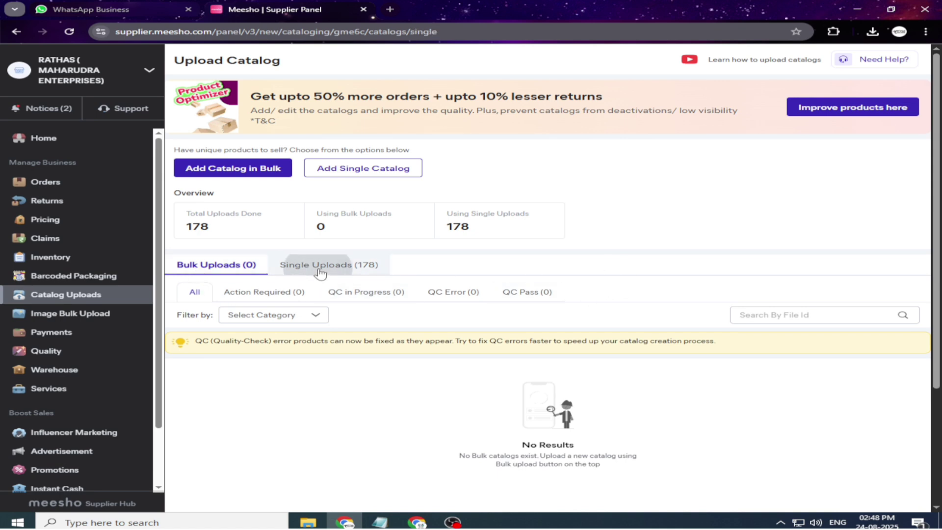
key(ctrl+plus)
key(ctrl+plus)
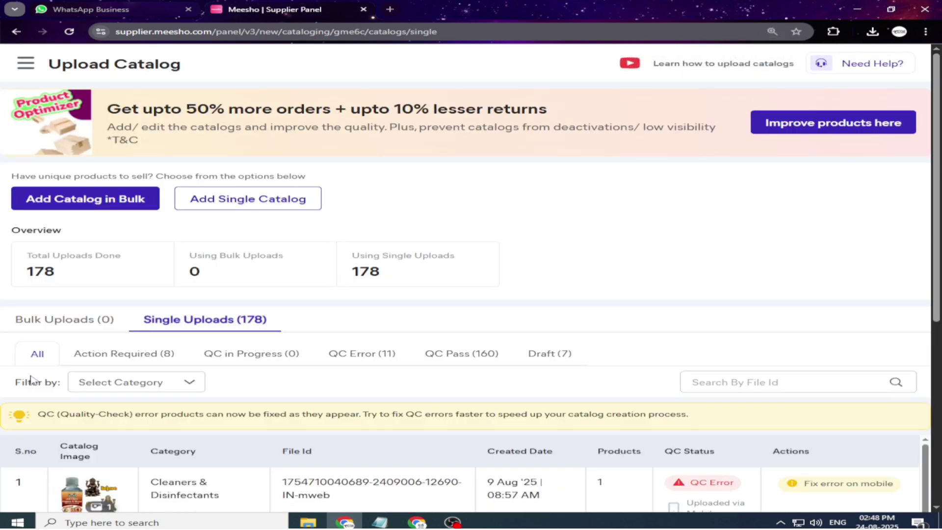
click(551, 361)
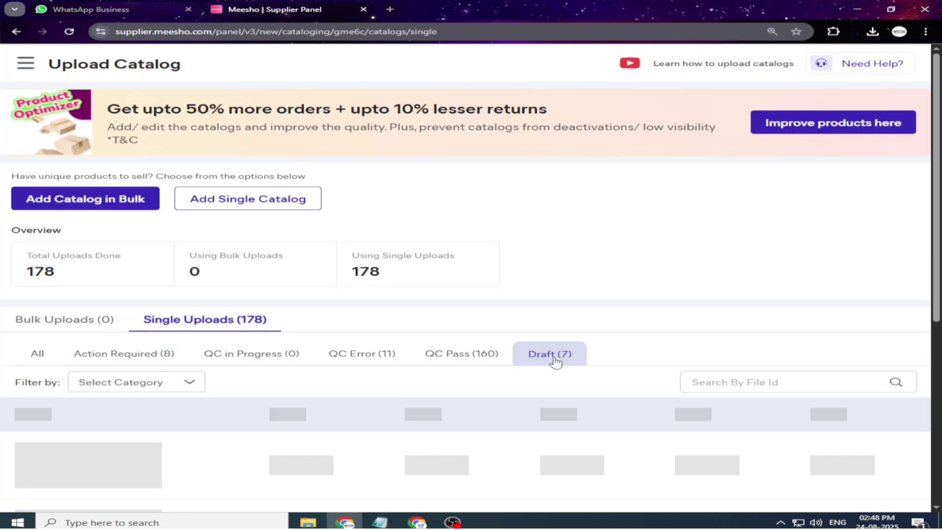
key(ctrl+minus)
key(ctrl+minus)
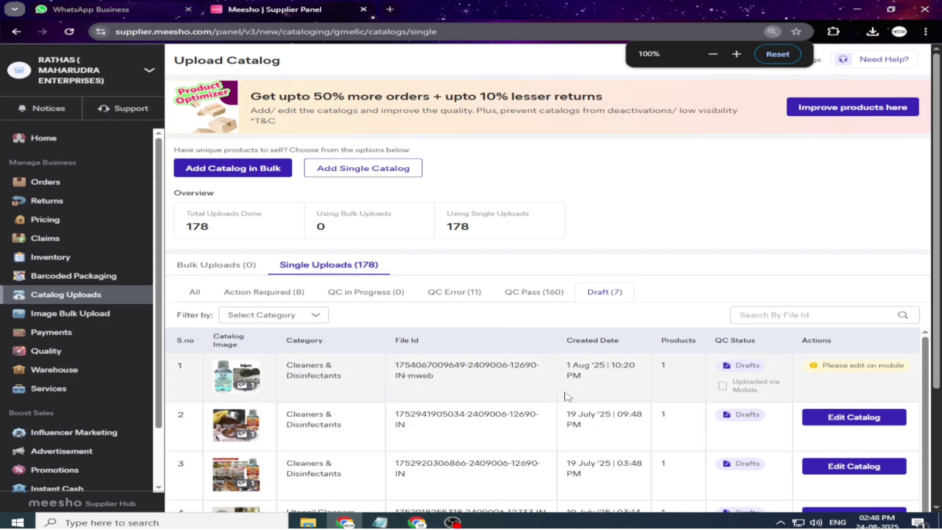
Examine the draft catalogs and the actions offered for each of them.
scroll(568, 392, down, 2)
scroll(600, 362, up, 2)
scroll(645, 242, down, 3)
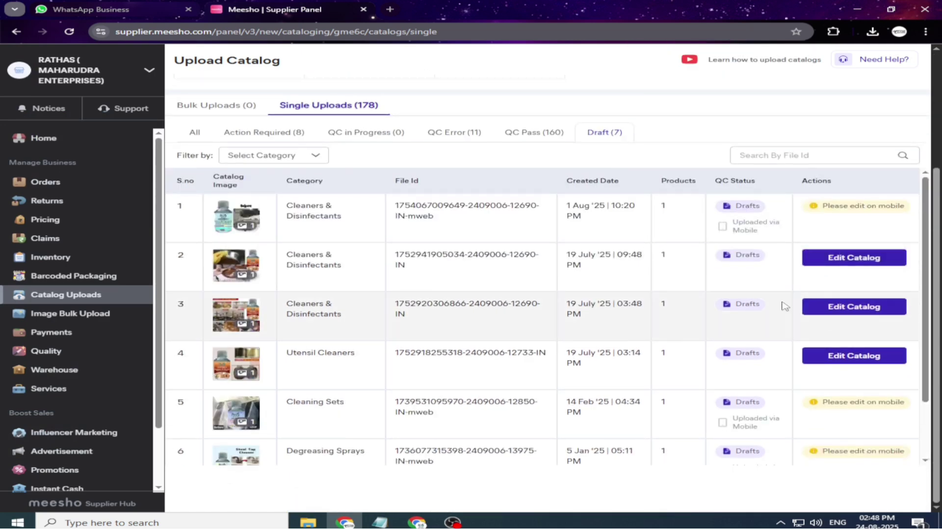
scroll(687, 334, up, 3)
scroll(613, 353, down, 3)
scroll(584, 397, up, 3)
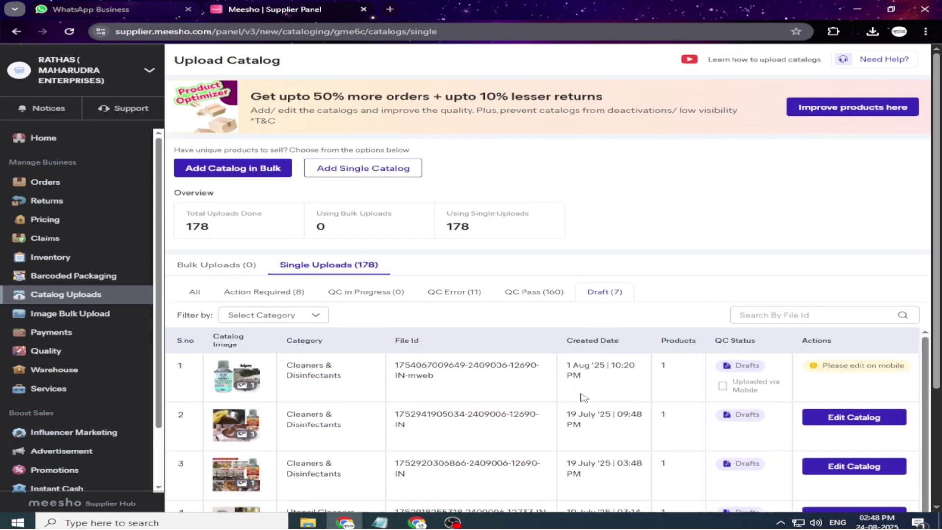
scroll(637, 269, down, 3)
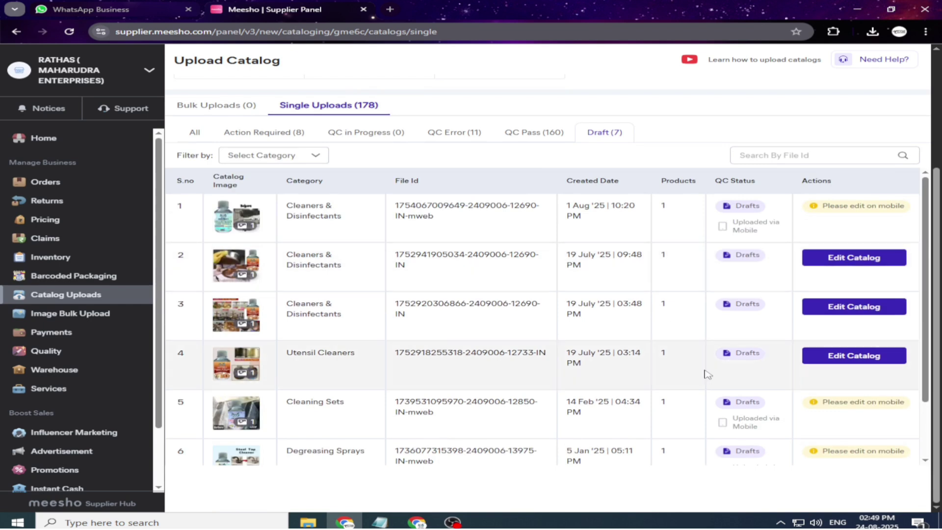
Open the second draft catalog, created 19 July '25 at 09:48 PM, for editing.
scroll(709, 375, down, 2)
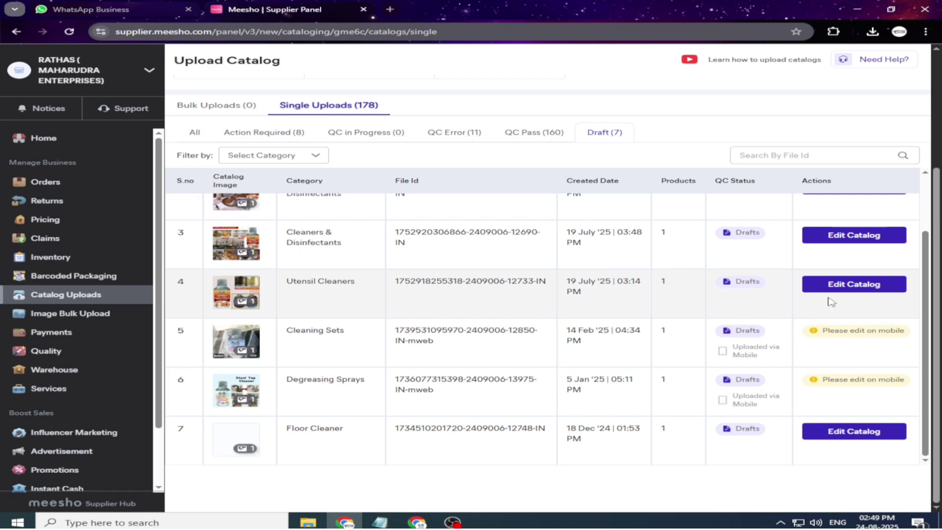
scroll(727, 317, up, 2)
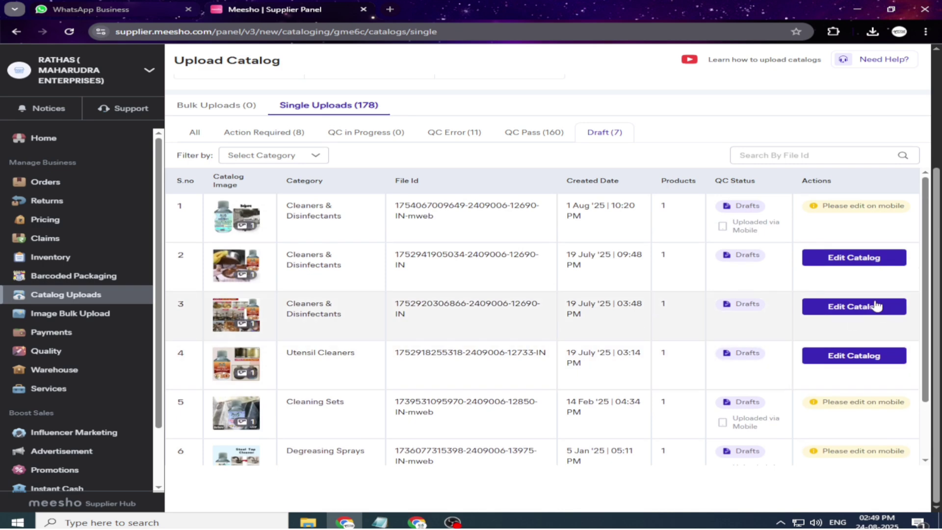
scroll(723, 282, up, 1)
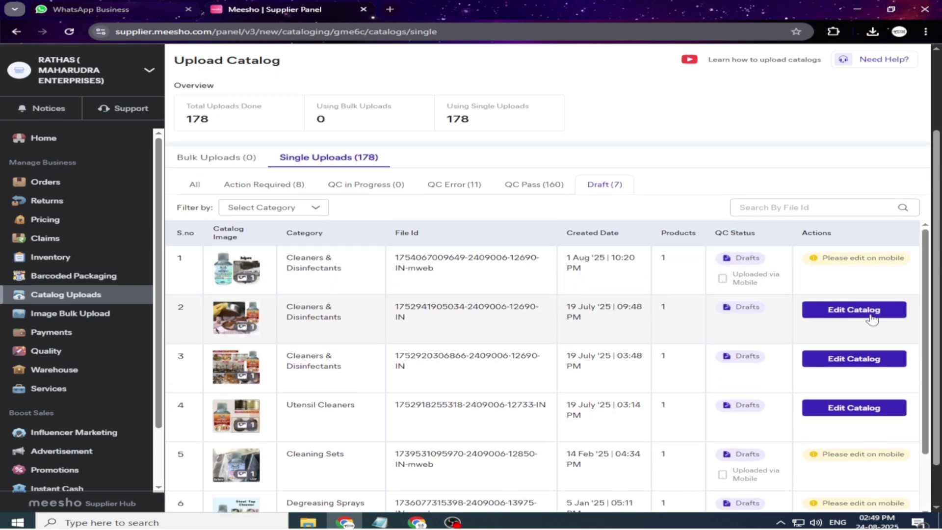
click(871, 313)
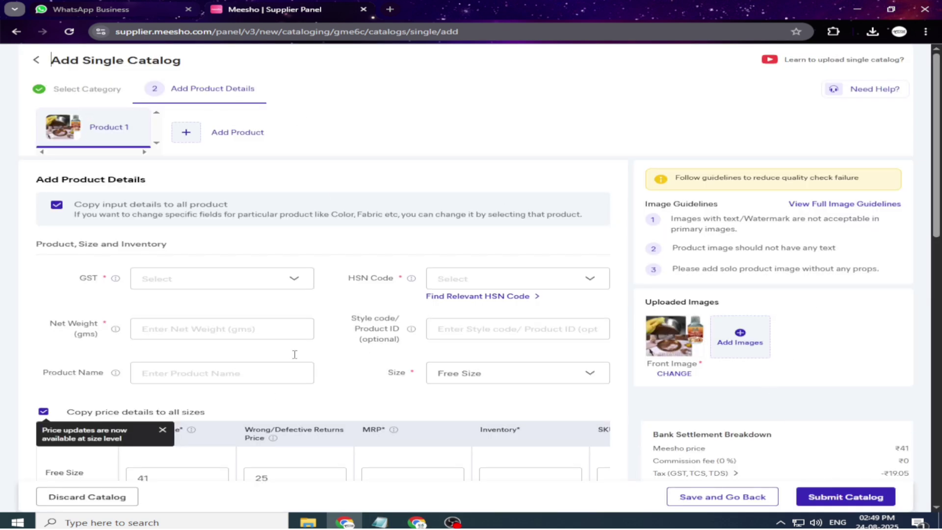
Set the product's GST to 18 and its HSN Code to 340290.
scroll(227, 332, down, 4)
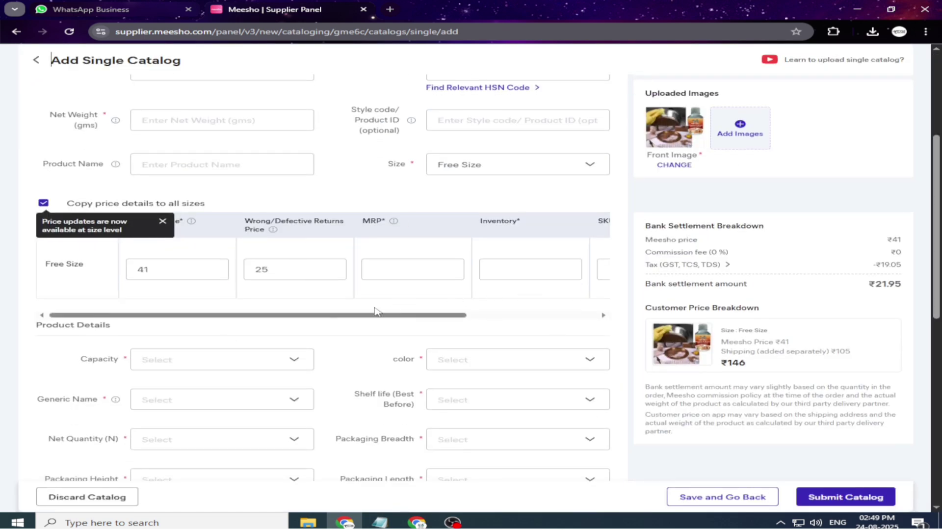
scroll(376, 311, up, 4)
click(180, 279)
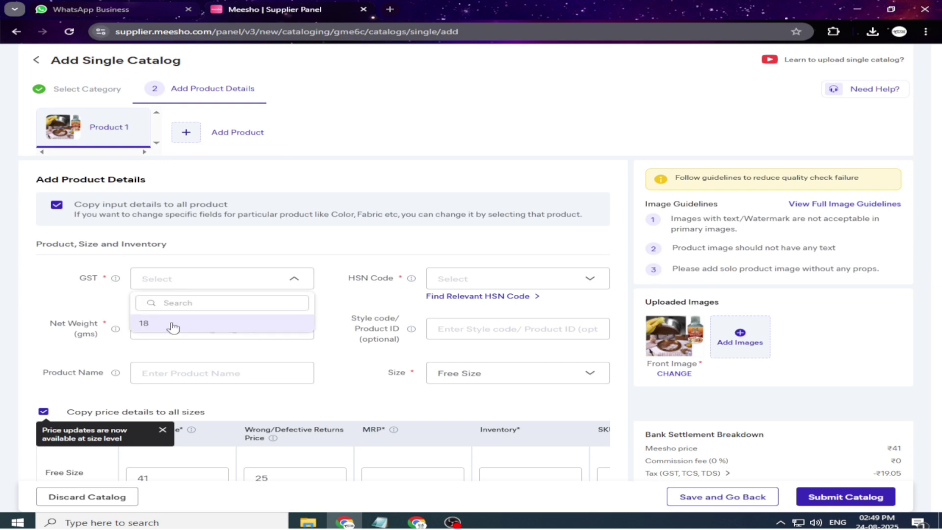
click(493, 281)
click(467, 283)
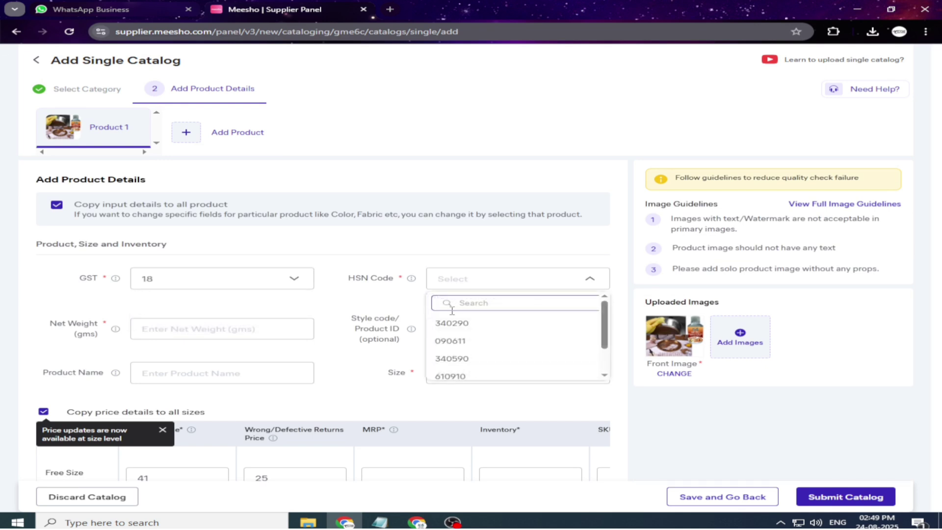
click(452, 324)
Enter a net weight of 200 gms and the style code ms-ne-cpl-lp-200, and copy that code.
click(204, 328)
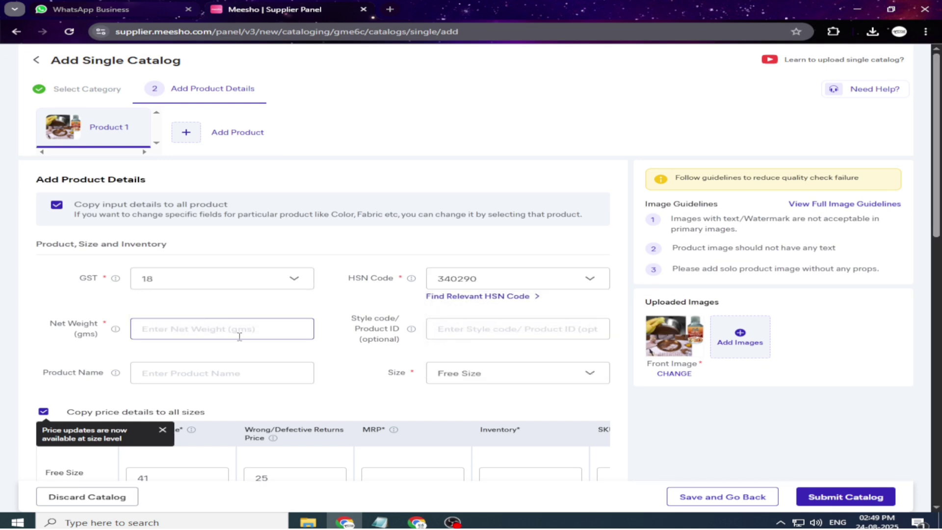
text(200)
key(Tab)
text(ms)
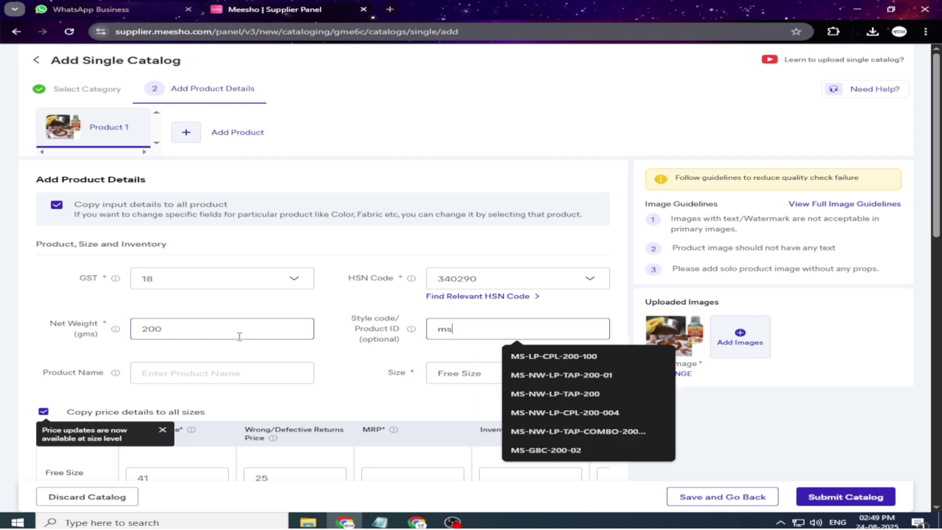
text(-ne-cpl-lp-200)
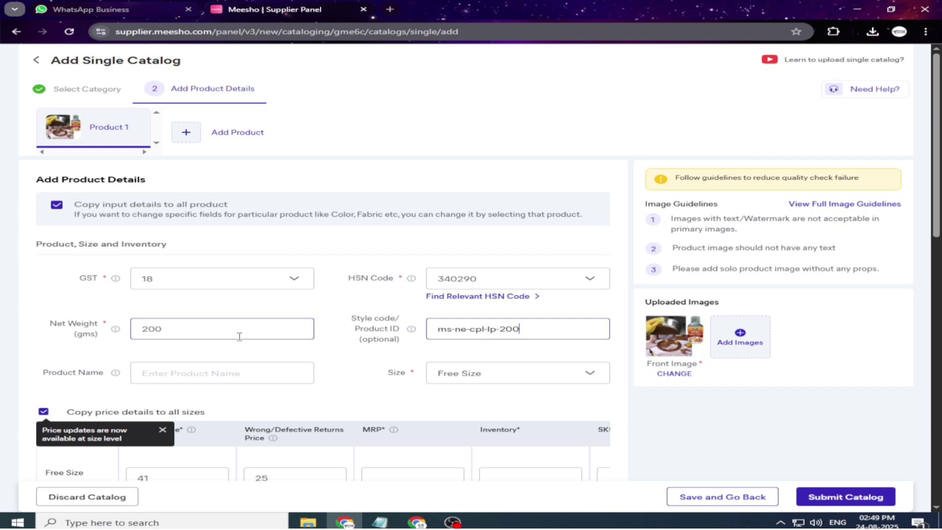
key(ctrl+a)
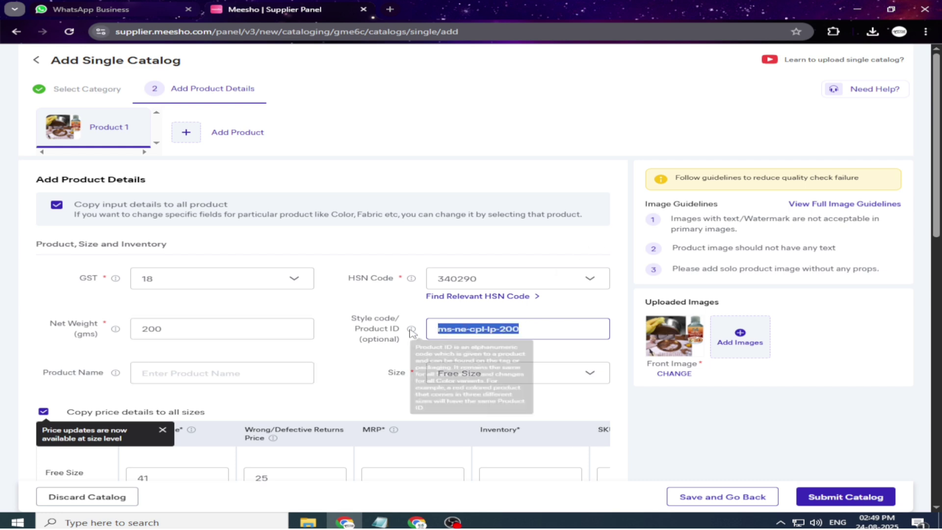
key(ctrl+v)
key(ctrl+z)
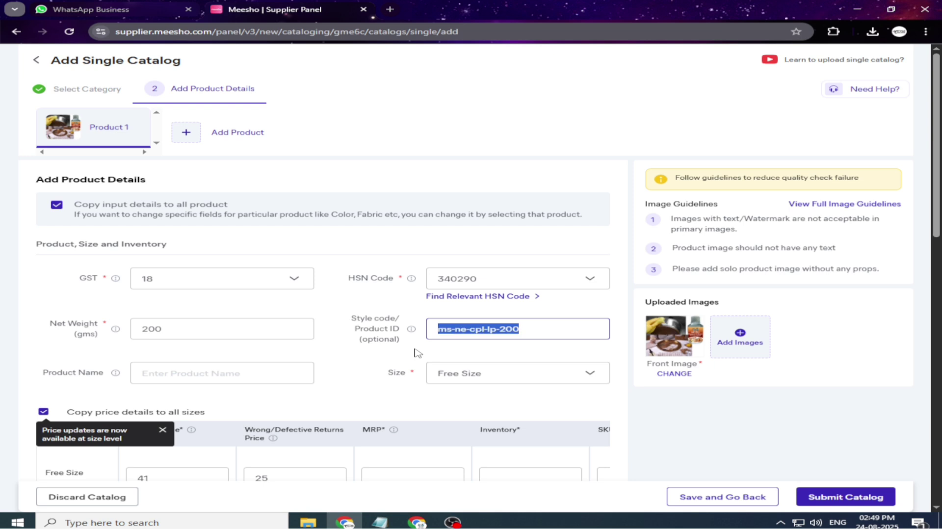
Fill in the product name as copper brass cleaning liquid and keep the size as Free Size.
click(215, 377)
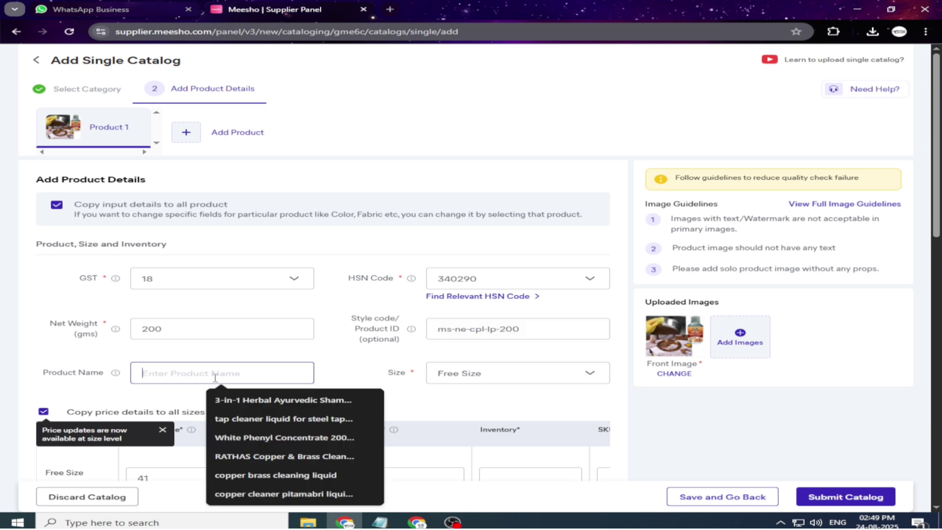
text(copper brass cleaning liquid)
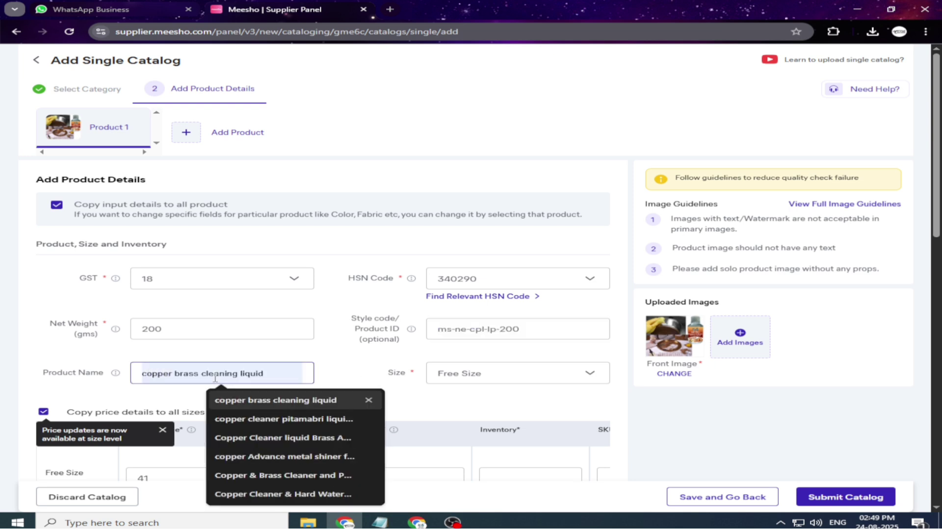
click(255, 400)
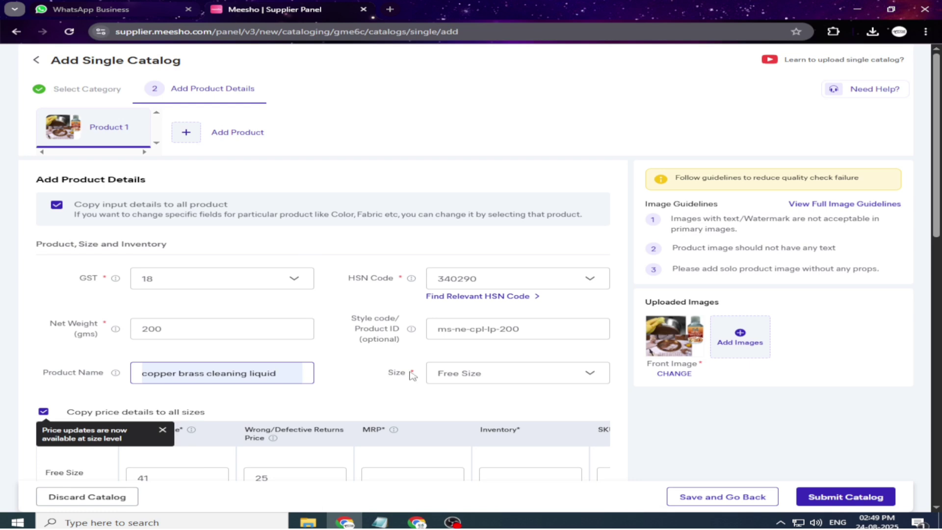
click(461, 374)
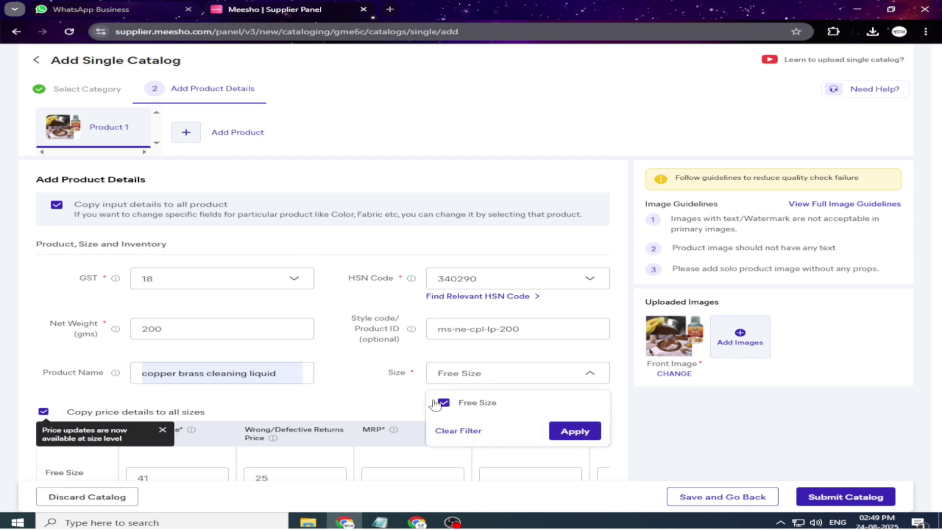
scroll(435, 405, down, 5)
scroll(478, 242, up, 3)
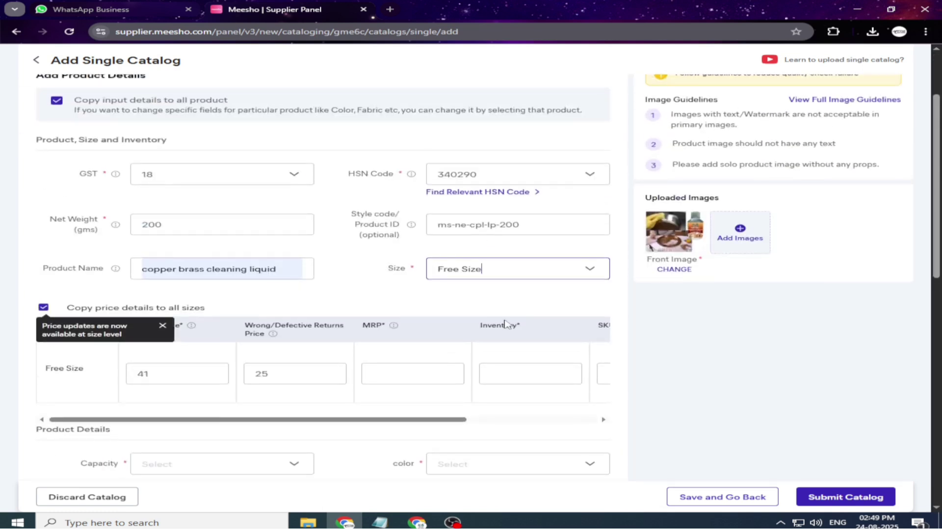
Dismiss the price-update notice and set the Free Size MRP to 599, inventory to 1 and SKU ID to ms-ne-cpl-lp-200.
click(158, 376)
click(159, 372)
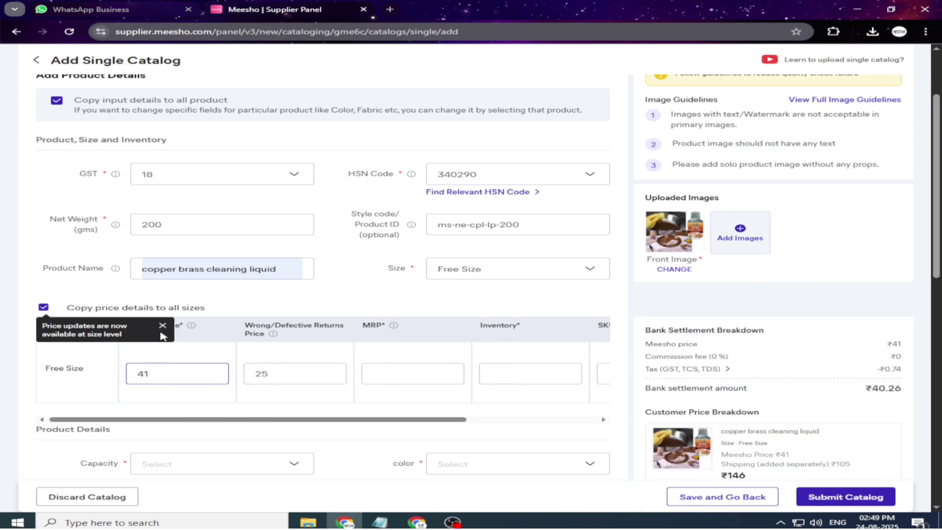
click(163, 325)
scroll(564, 385, down, 1)
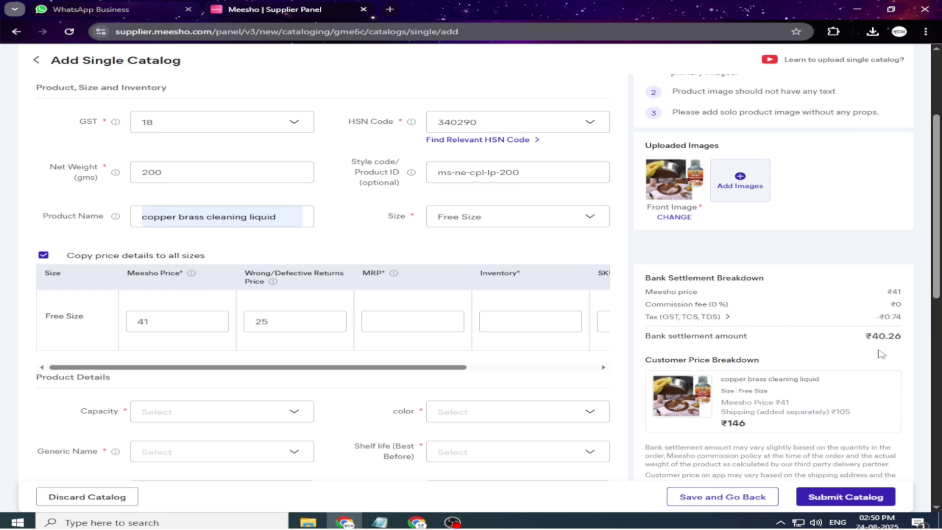
click(157, 321)
click(156, 321)
text(599)
key(Tab)
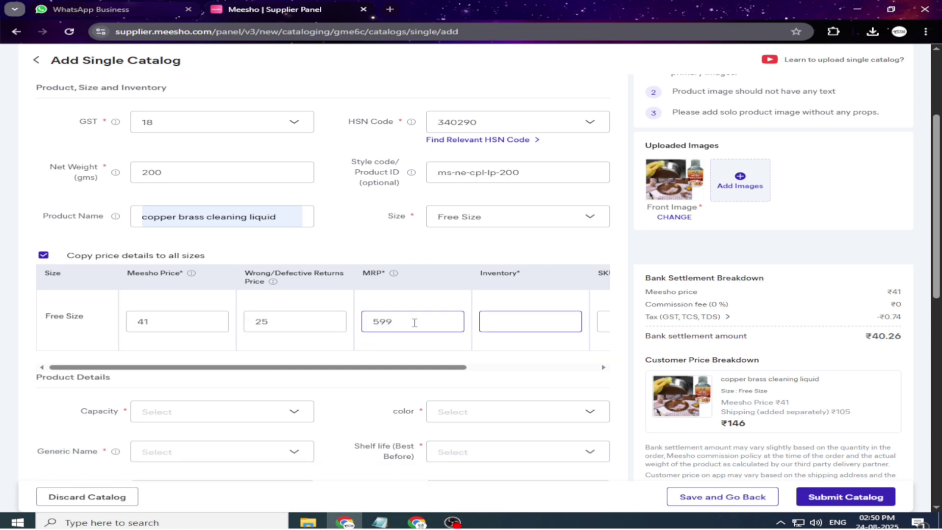
key(Tab)
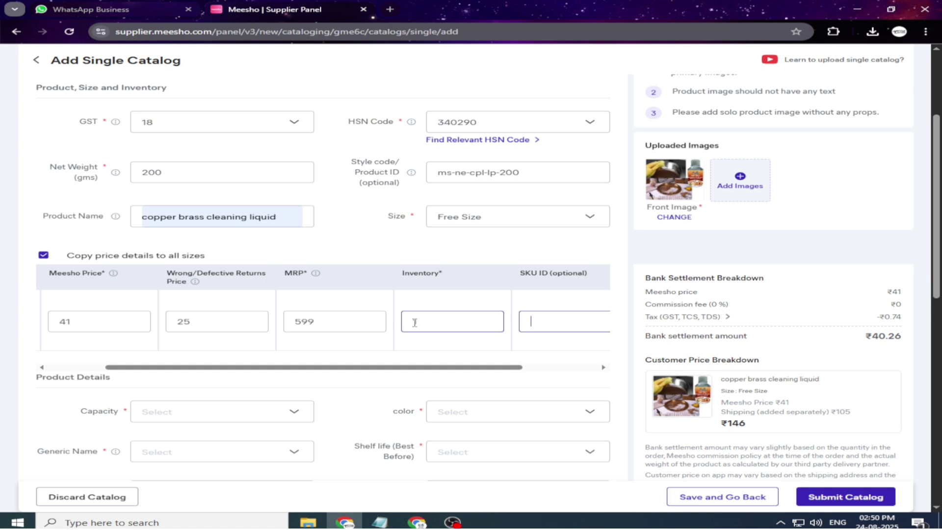
In the product details, set the capacity to 100-200gm and the color to White.
scroll(243, 342, down, 4)
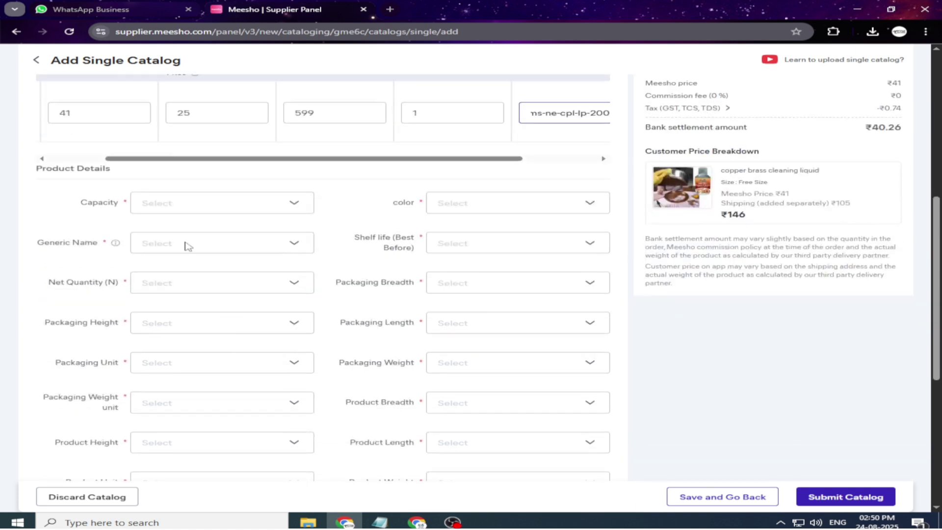
click(179, 204)
key(Return)
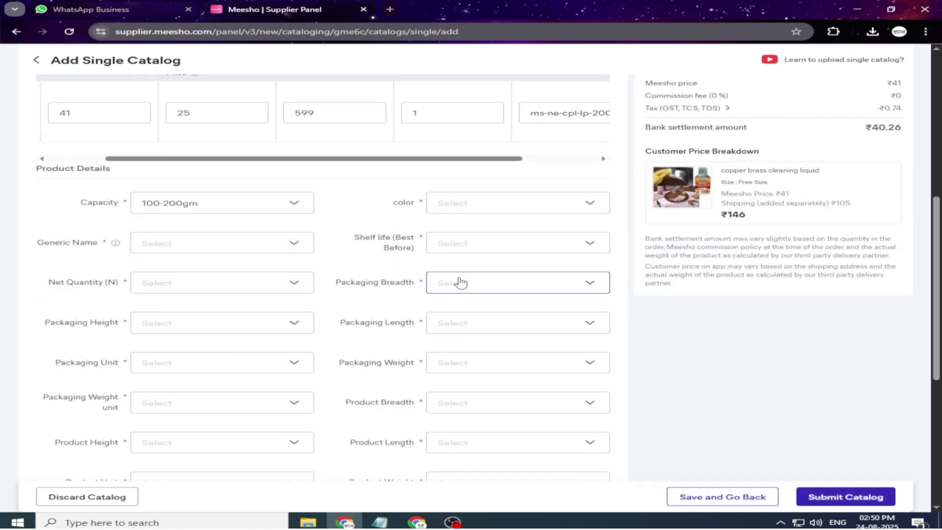
click(452, 204)
scroll(452, 275, down, 10)
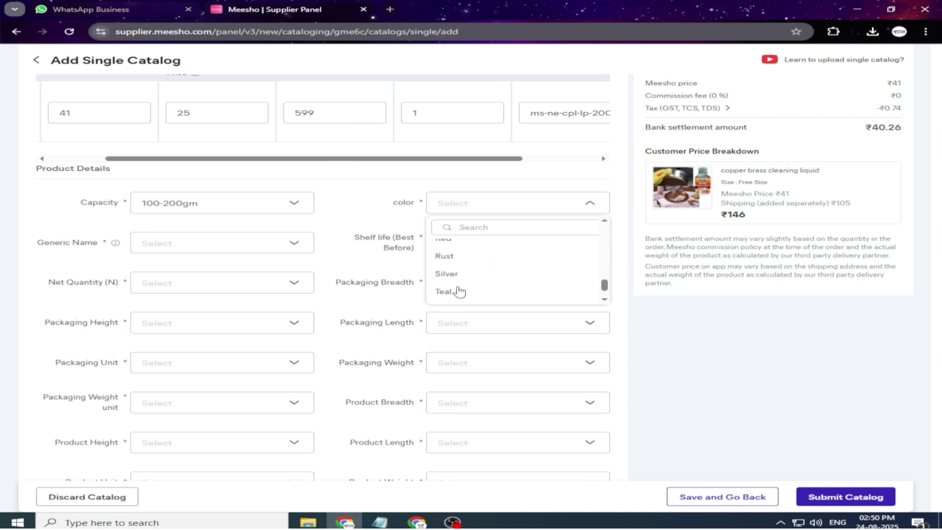
click(461, 279)
Set the generic name to Cleaners & Disinfectants and the shelf life to 36 months.
click(196, 242)
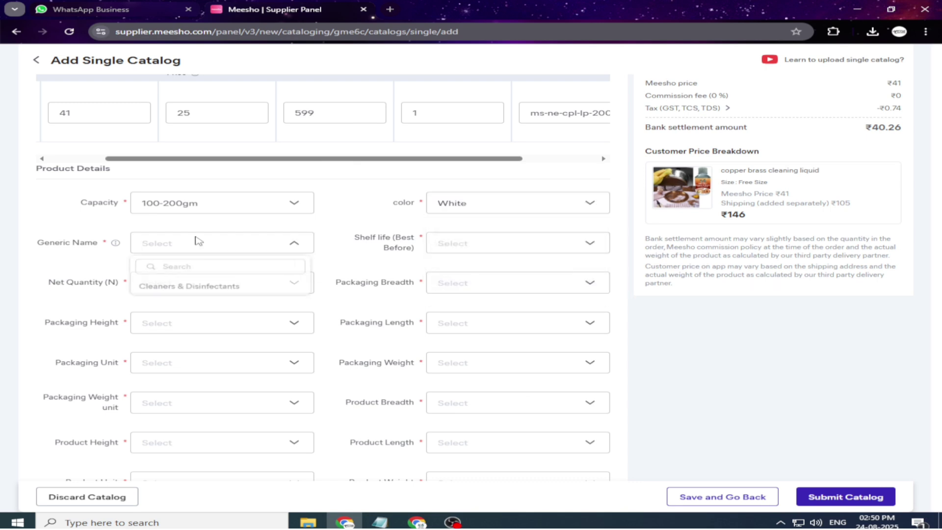
click(165, 288)
click(473, 249)
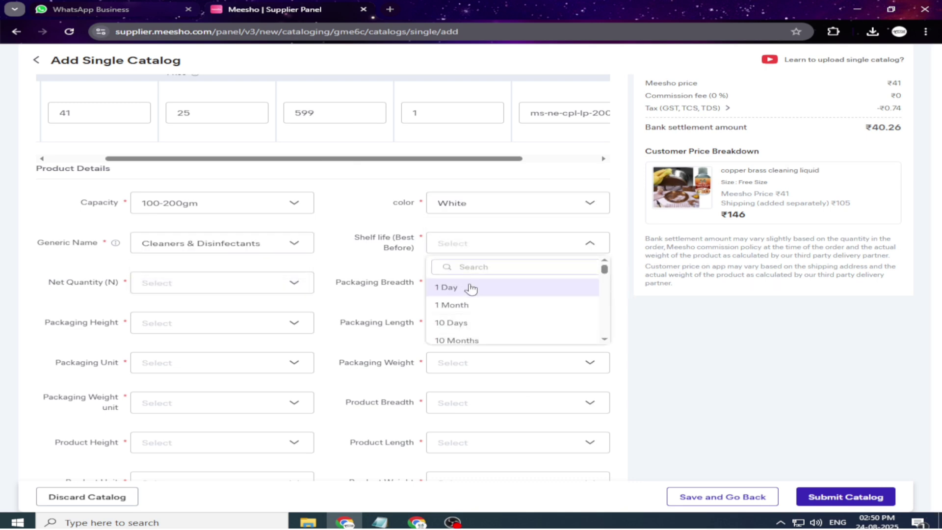
text(36)
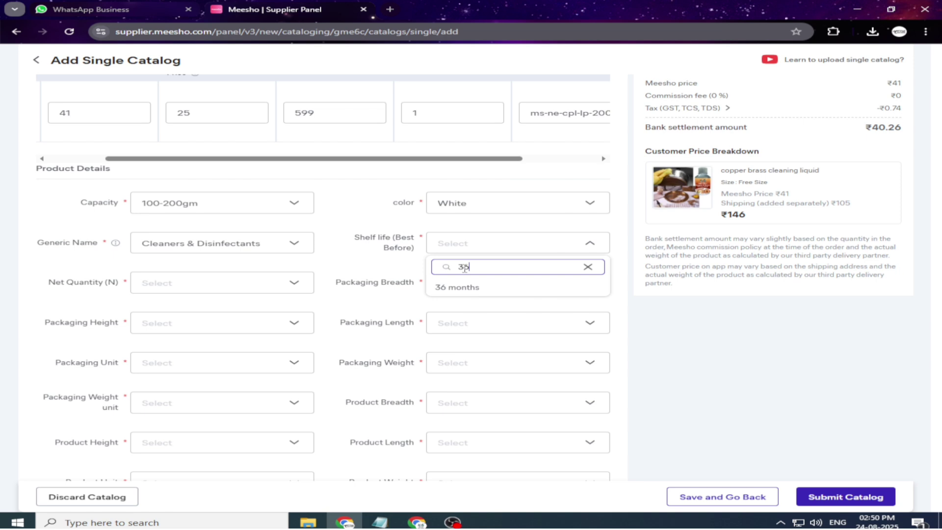
Set the net quantity to Pack Of 1 and the packaging breadth to 5.5.
click(167, 288)
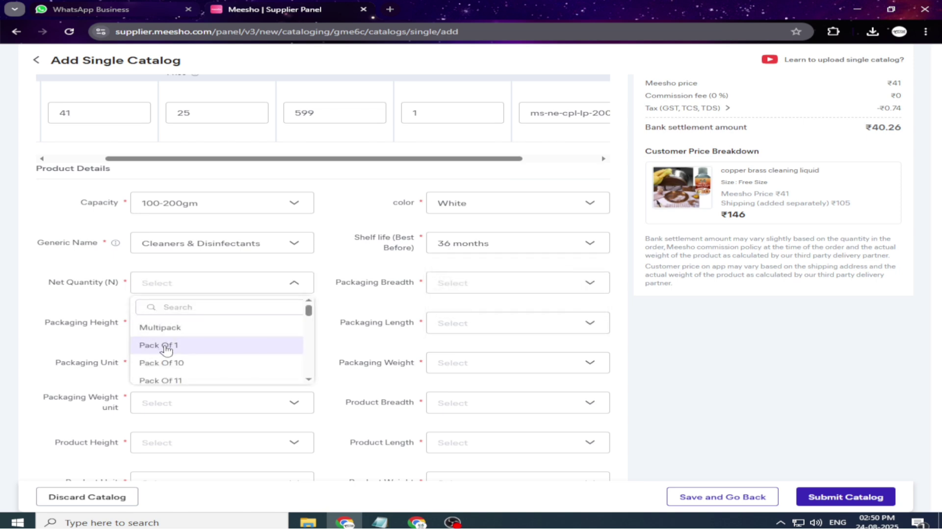
key(Tab)
click(460, 290)
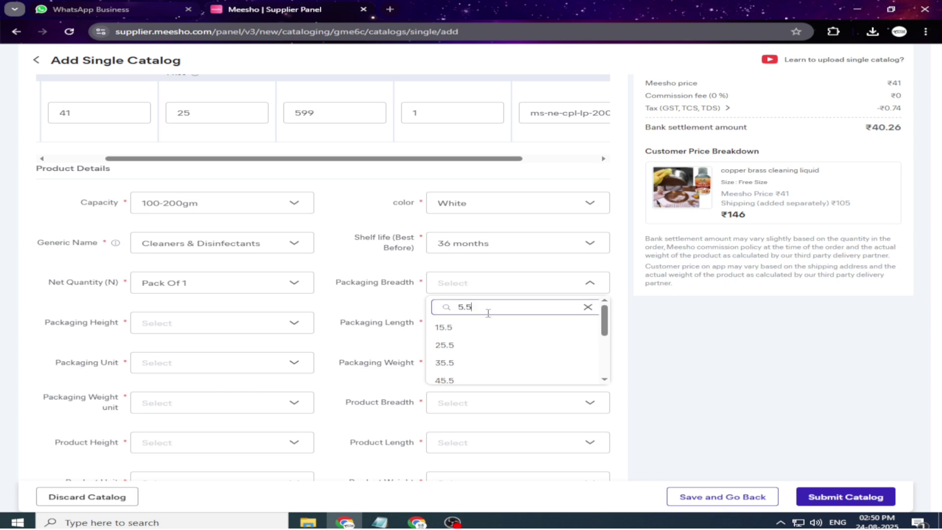
scroll(479, 354, down, 1)
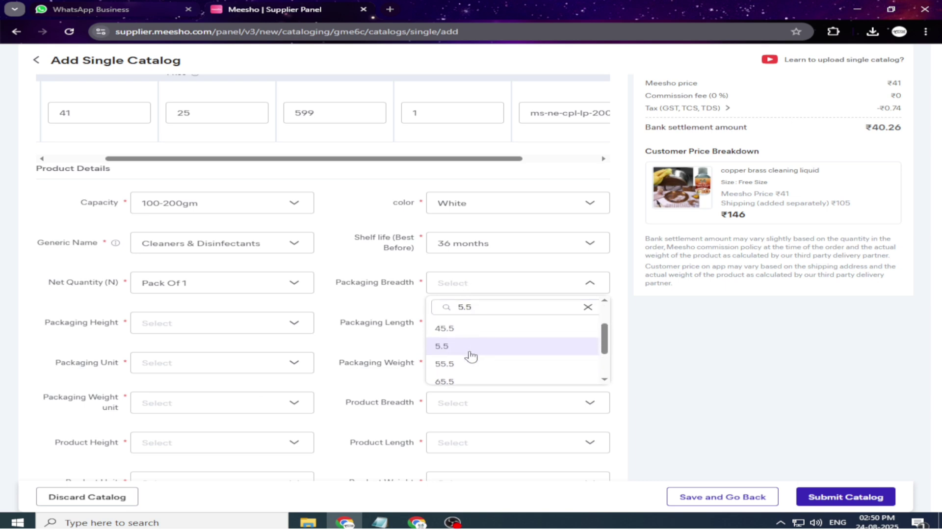
click(469, 349)
Set the packaging height to 13.
click(212, 324)
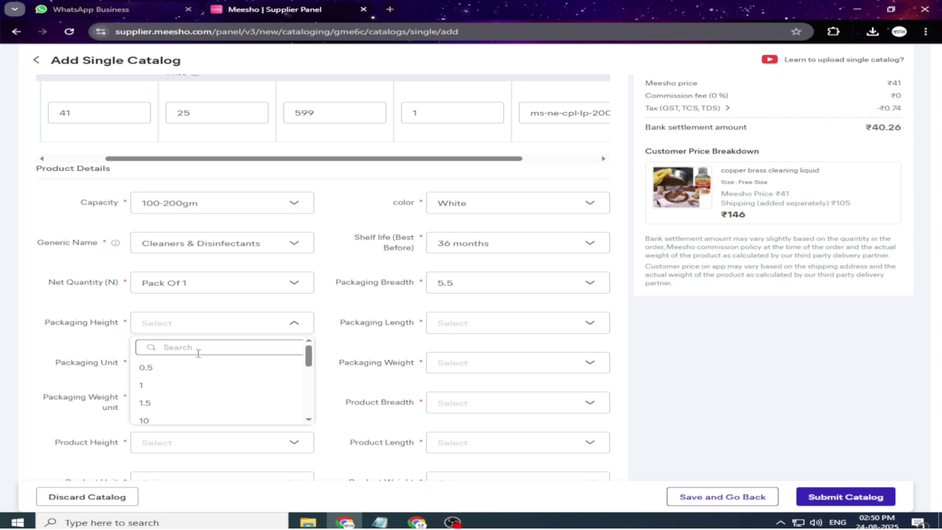
text(12)
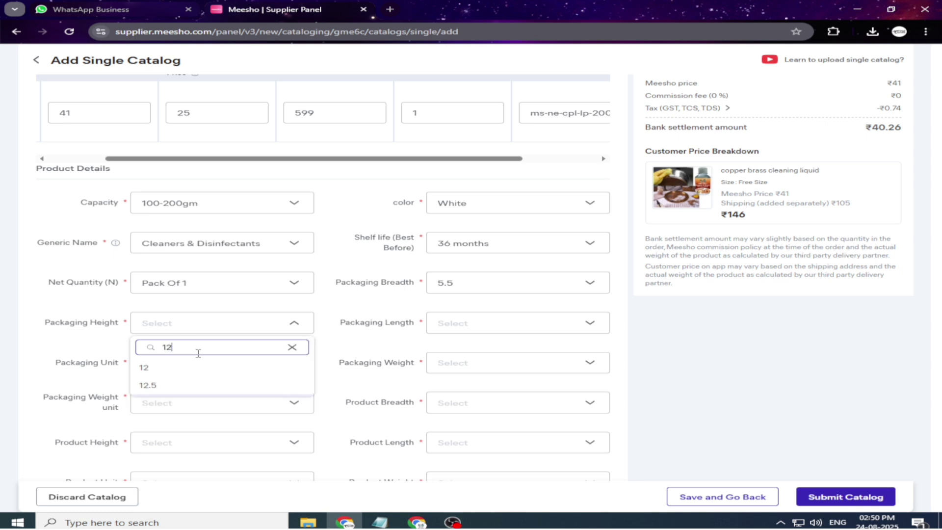
click(168, 368)
click(176, 329)
text(1)
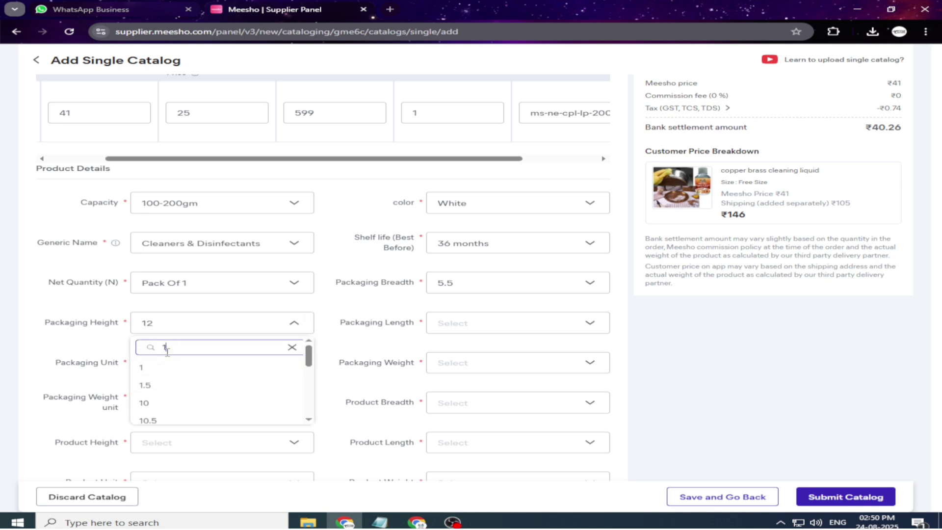
text(3)
click(160, 366)
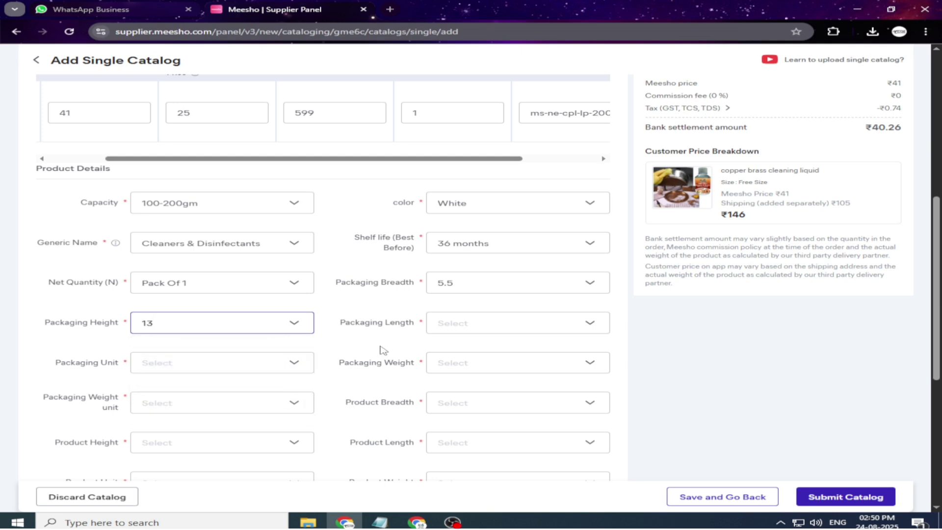
Set the packaging length to 5.5 and the packaging unit to Cm.
click(478, 324)
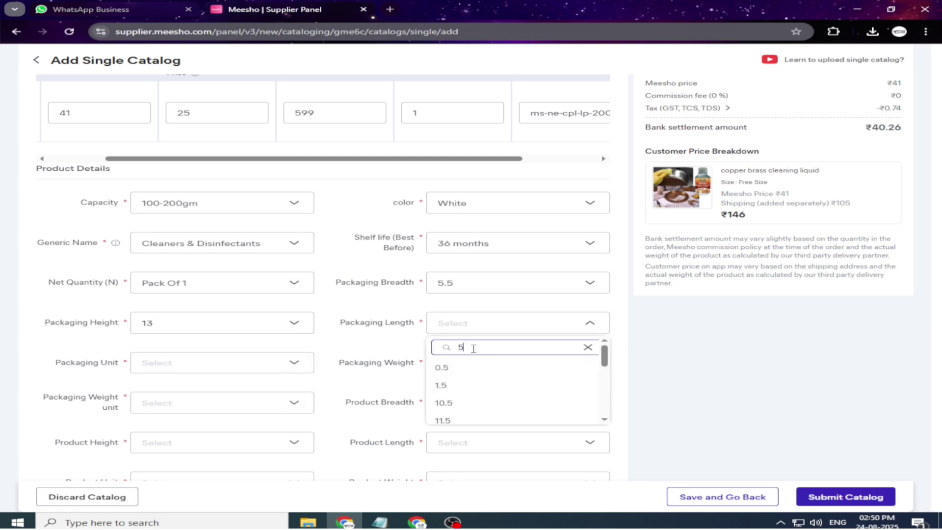
scroll(459, 388, down, 1)
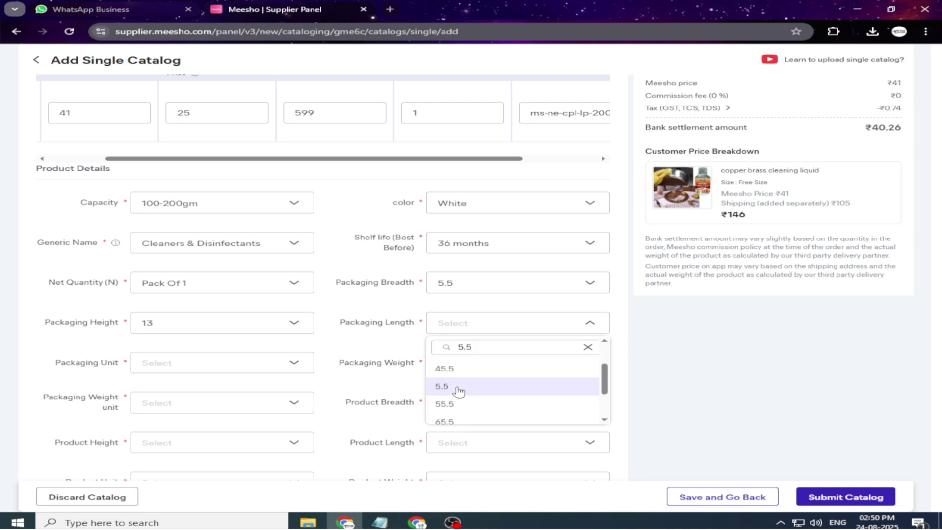
click(458, 391)
click(178, 367)
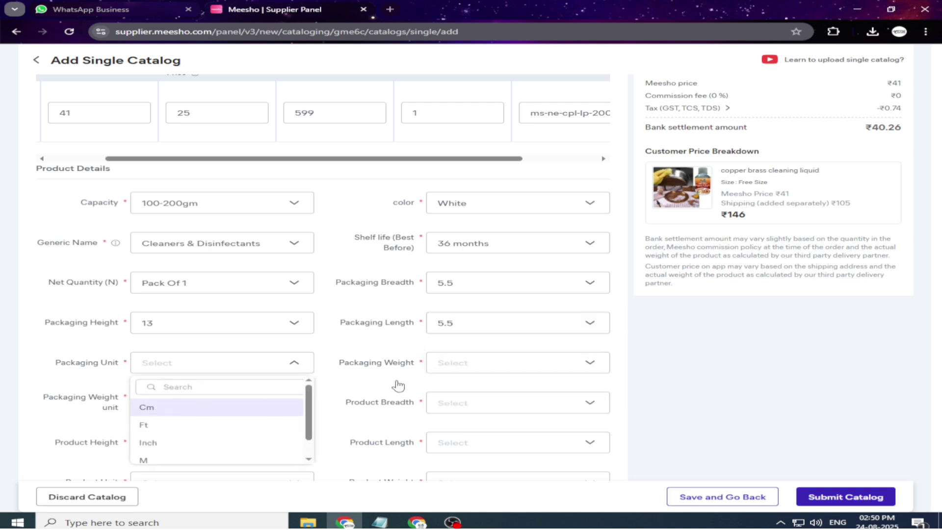
key(Tab)
Set the packaging weight to 10 and its weight unit to G.
click(458, 368)
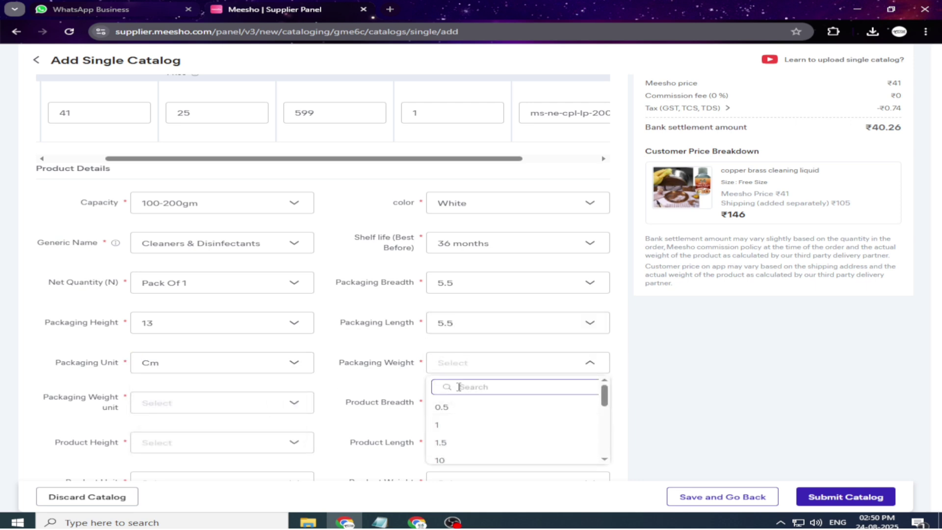
text(10)
click(431, 408)
scroll(162, 383, down, 3)
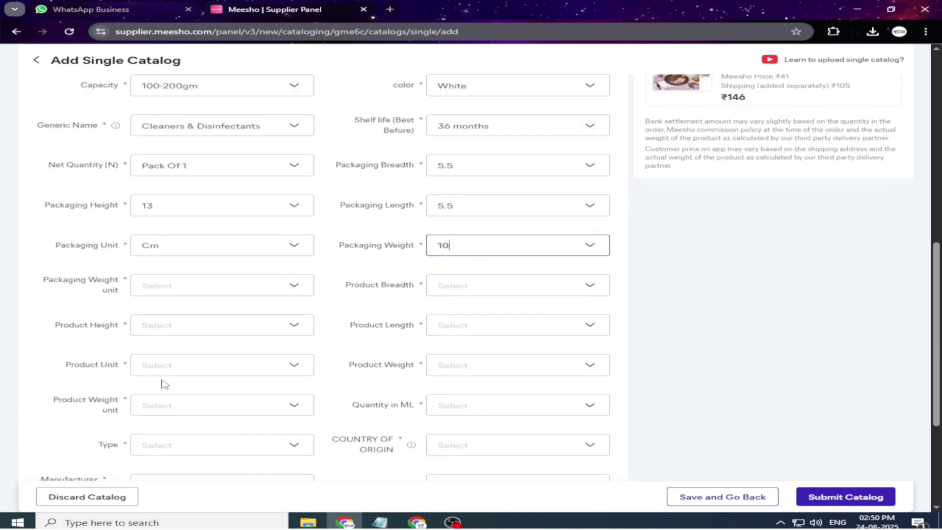
click(162, 246)
click(143, 291)
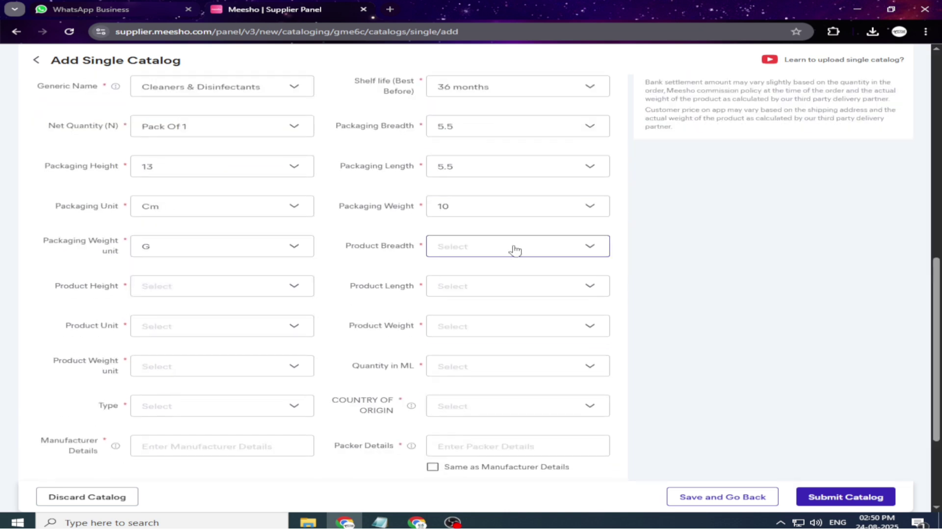
Set the product breadth to 5 and the product height to 12.
click(459, 253)
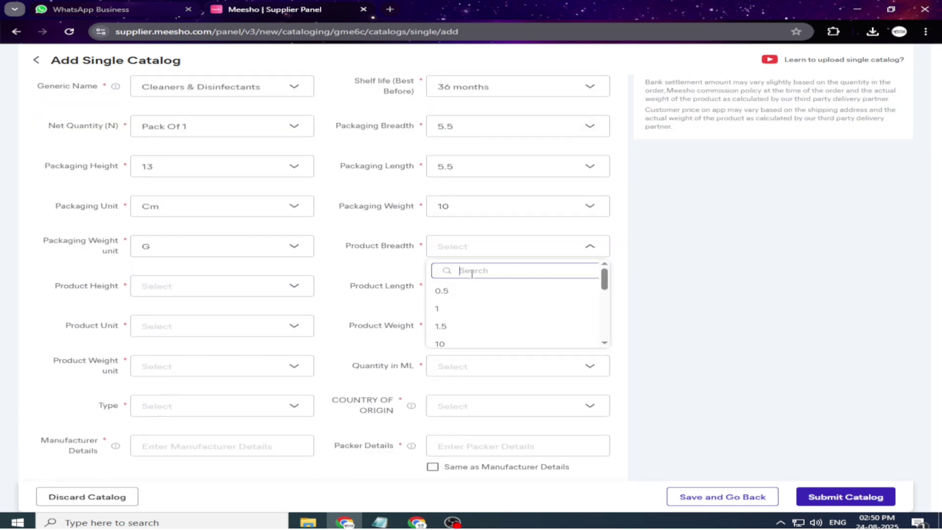
scroll(454, 311, down, 10)
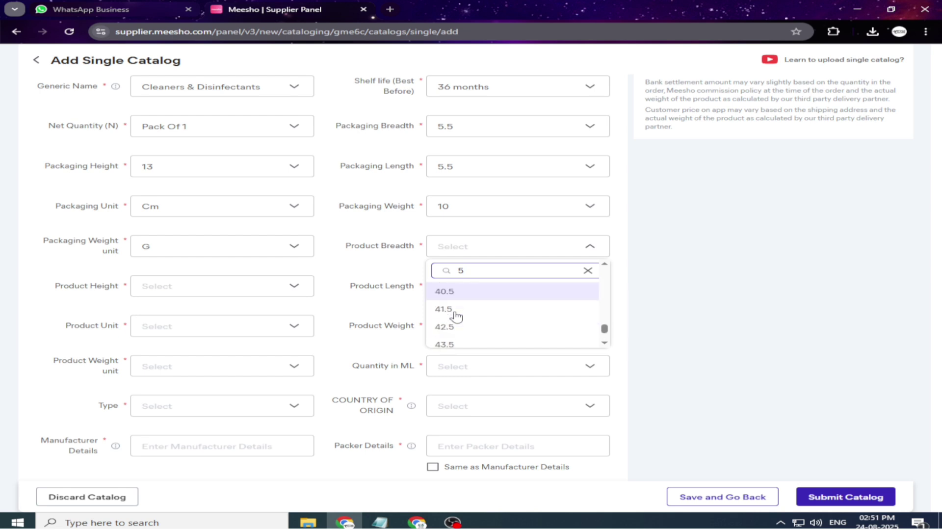
scroll(455, 321, down, 2)
click(455, 321)
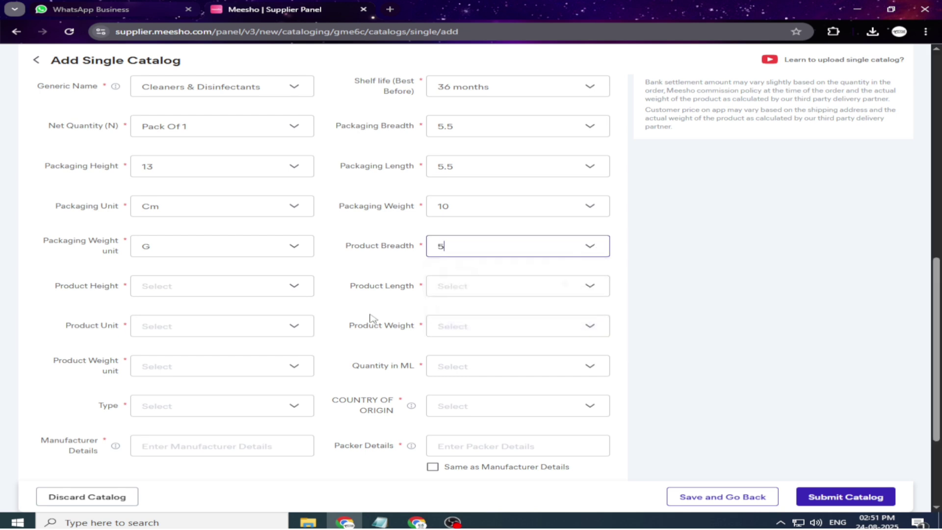
click(148, 291)
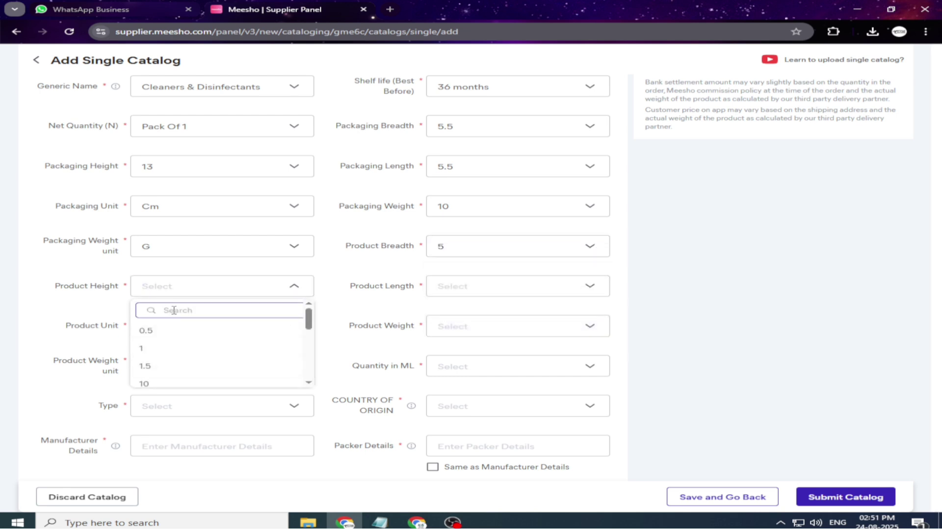
text(12)
click(187, 332)
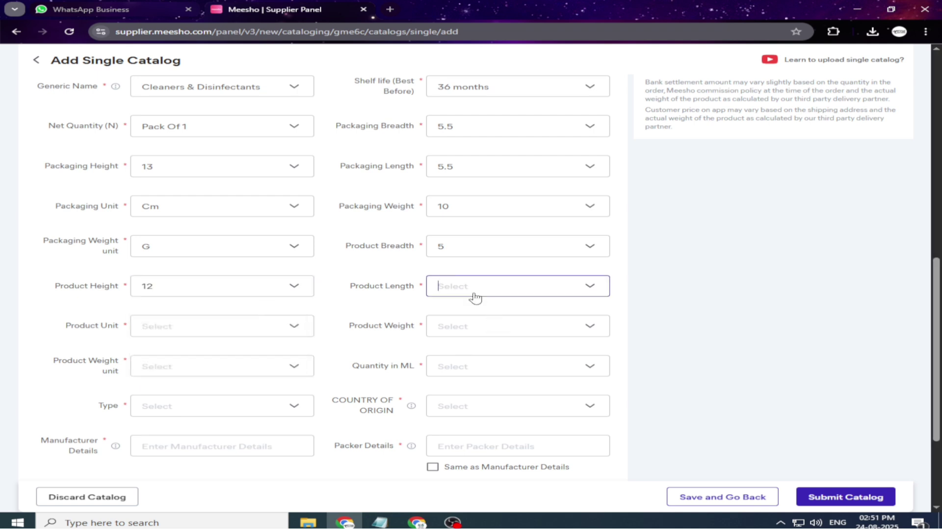
Set the product length to 5 and the product unit to Cm.
click(474, 294)
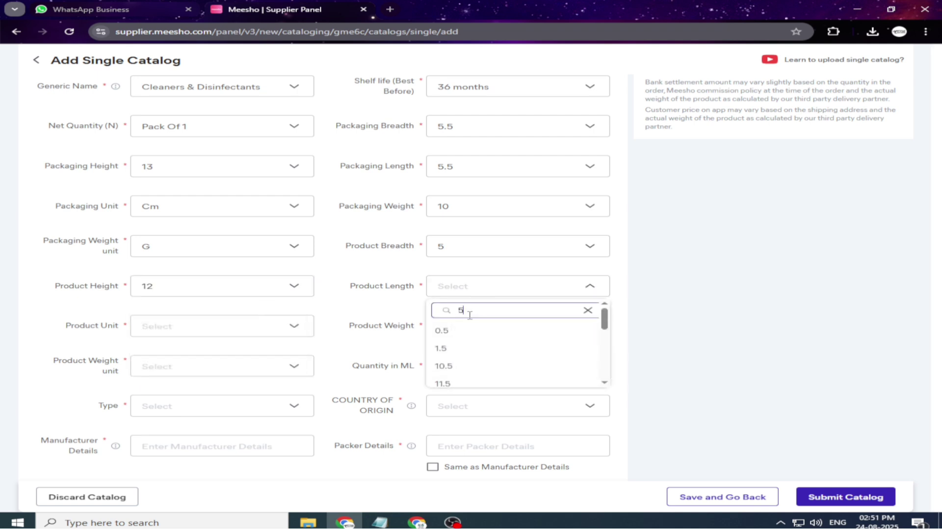
scroll(471, 367, down, 10)
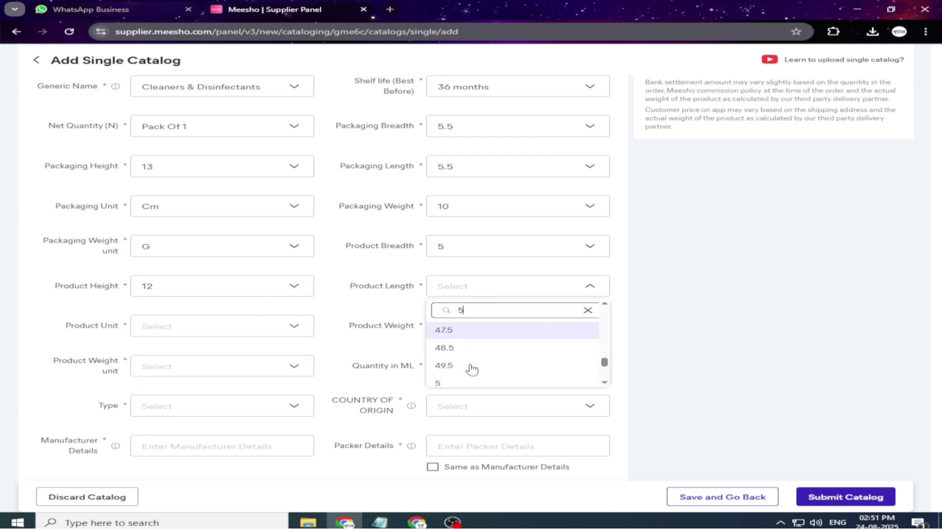
scroll(472, 369, down, 3)
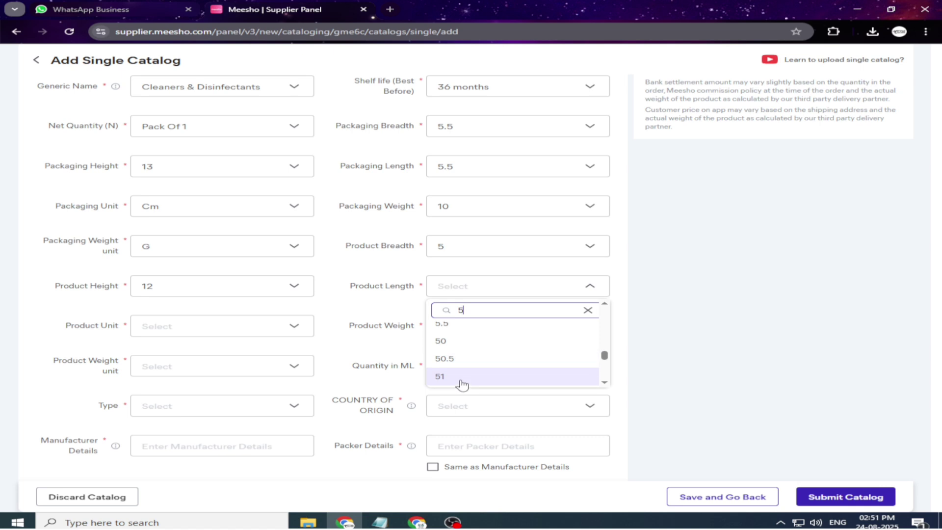
scroll(462, 373, up, 1)
key(Return)
click(172, 336)
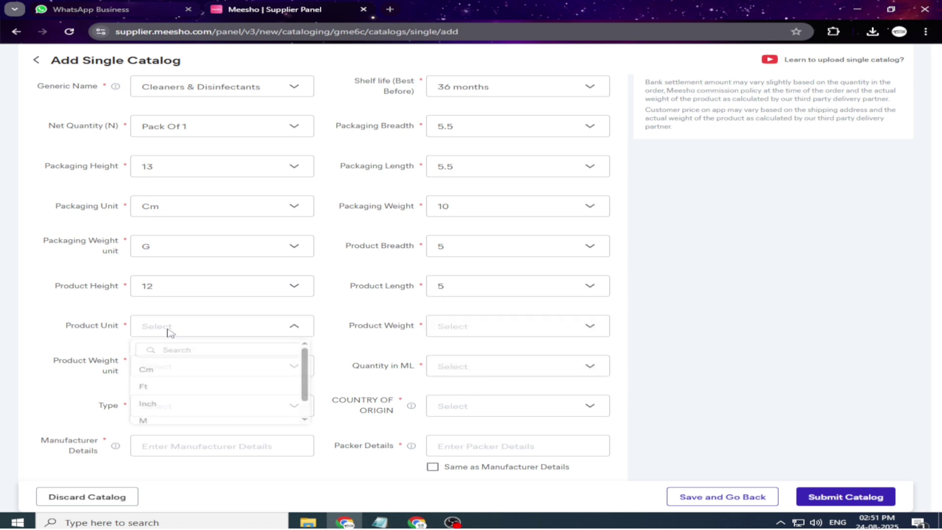
click(159, 380)
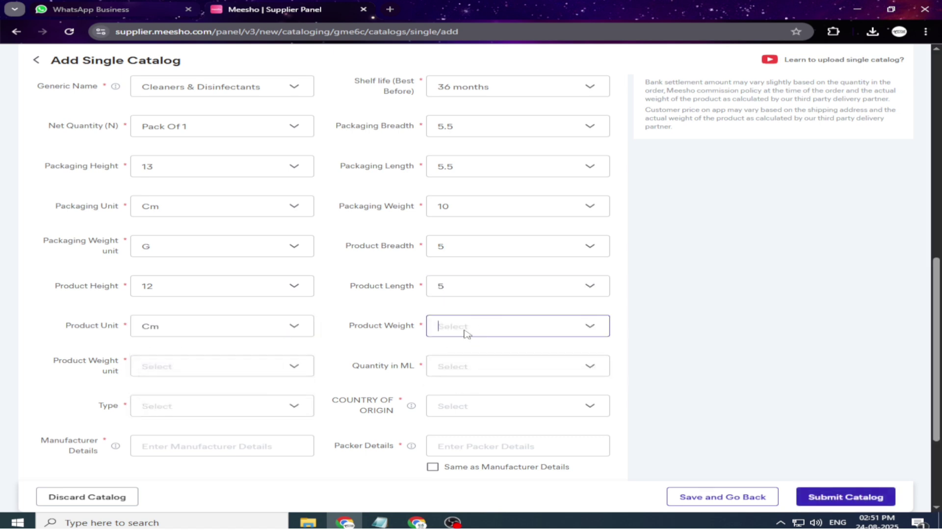
Look for 200 among the product weight options and clear the search.
click(466, 331)
text(200)
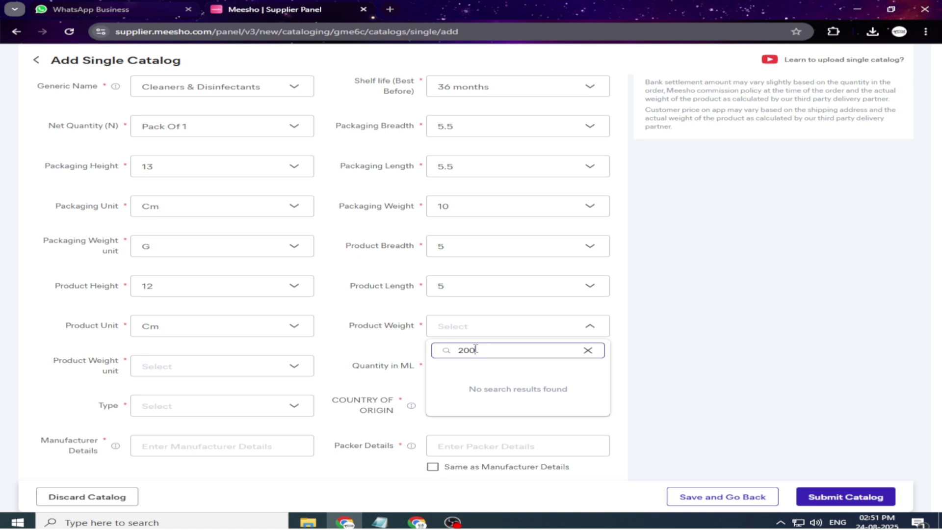
key(BackSpace)
key(BackSpace)
text(=)
key(BackSpace)
key(BackSpace)
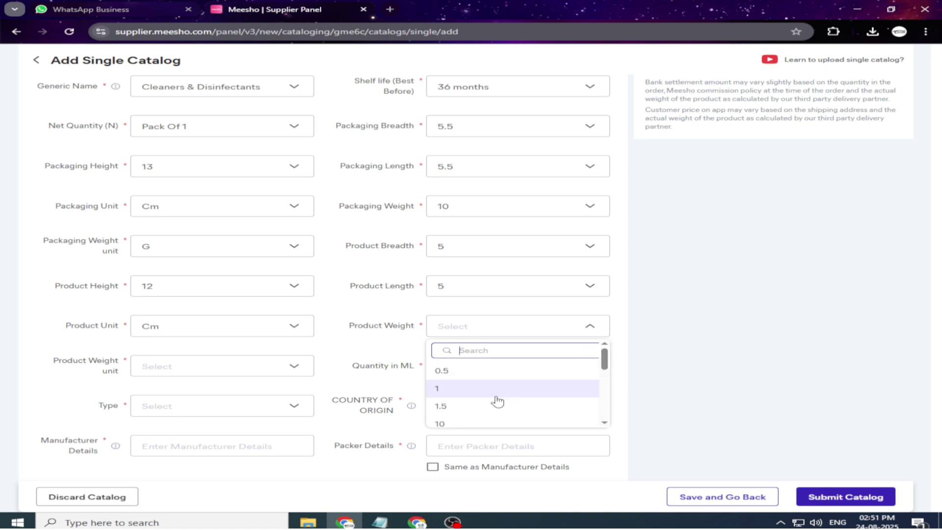
Set the product weight to 0.5 and its weight unit to Kg.
click(446, 373)
click(225, 367)
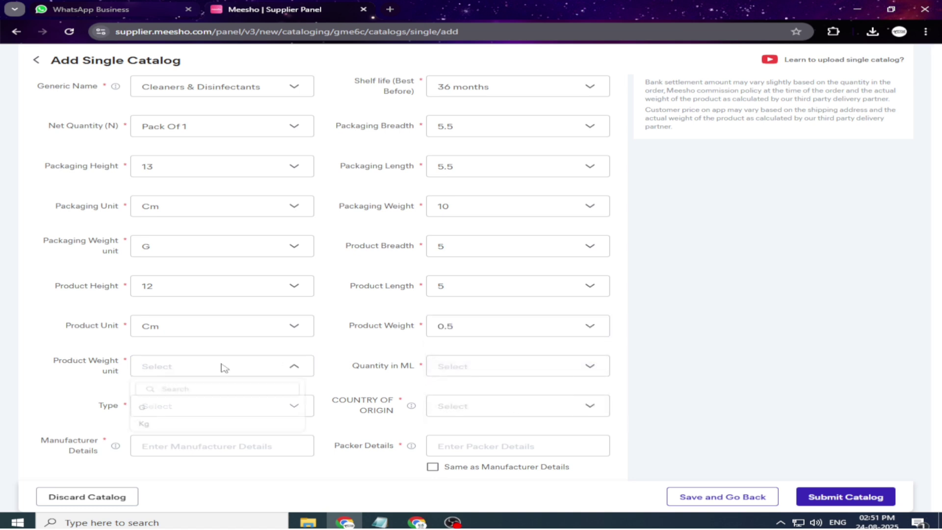
click(168, 409)
click(167, 375)
click(174, 430)
Set the quantity in ML to 200 and the product type to Cleaner and Disinfectant.
click(498, 375)
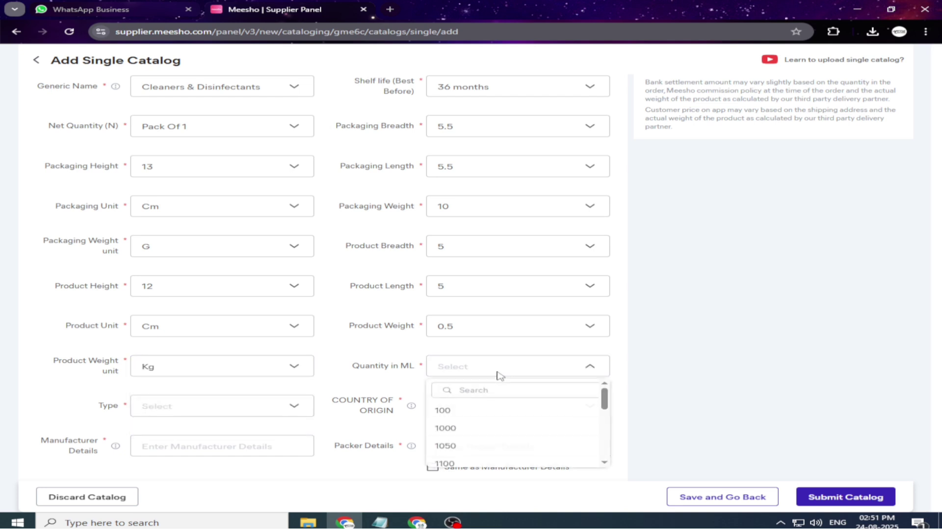
click(476, 391)
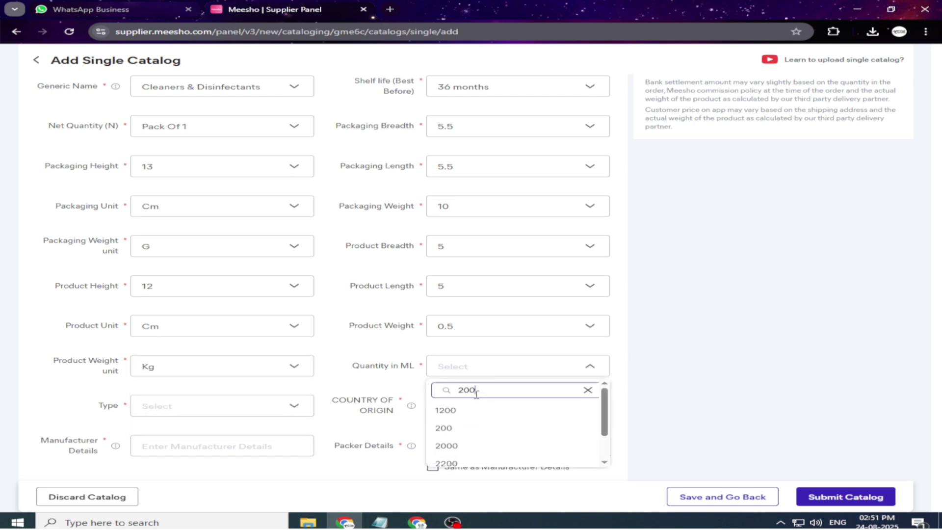
click(473, 428)
click(153, 405)
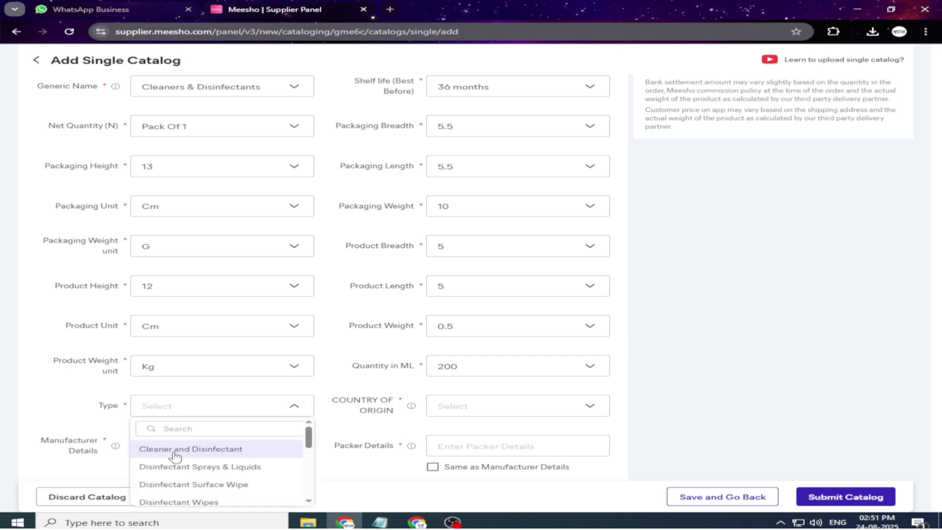
click(184, 449)
Set the country of origin to India.
scroll(451, 429, down, 3)
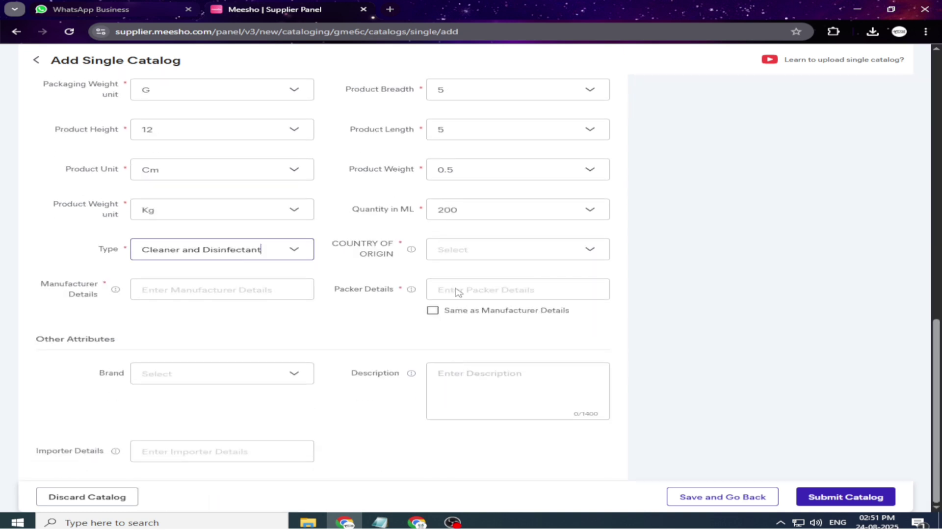
click(464, 260)
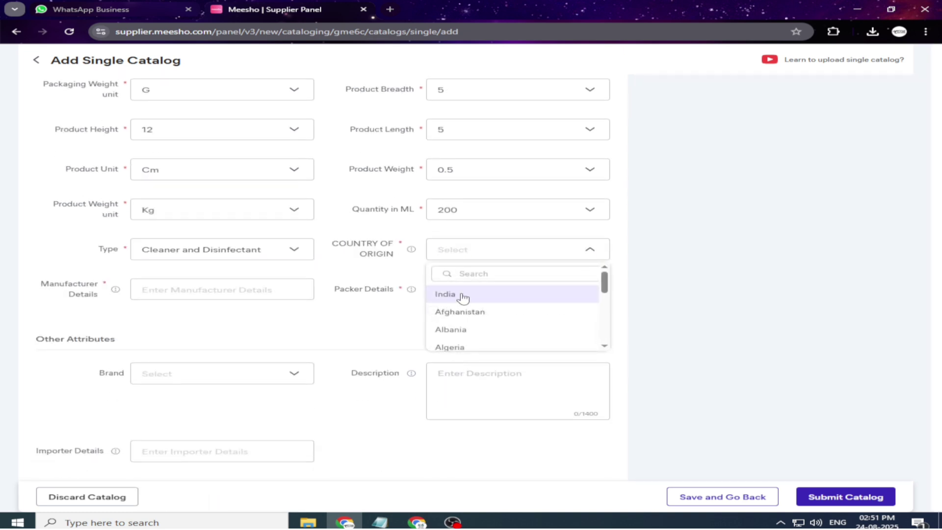
click(461, 295)
Fill in both the manufacturer details and the packer details with MAHARUDRA ENTERPRISES.
click(181, 293)
click(263, 321)
click(505, 295)
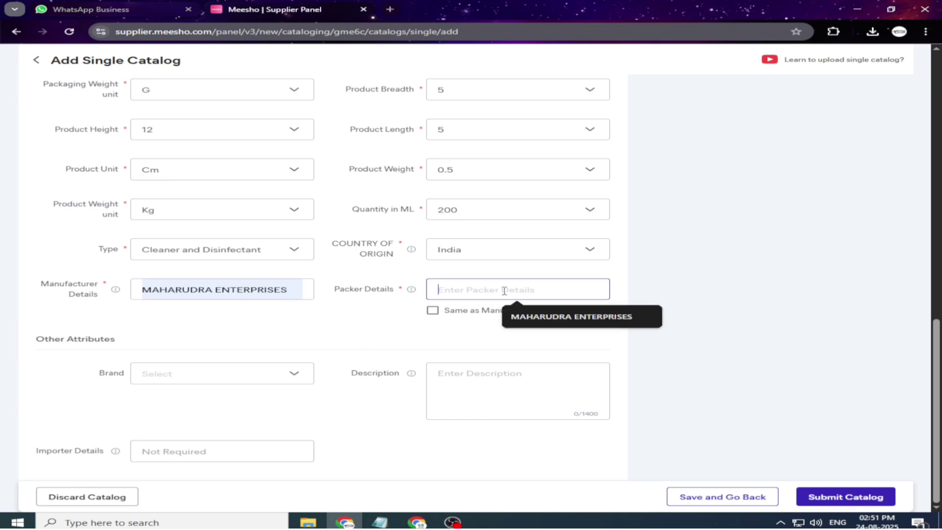
click(530, 320)
In the other attributes, set the brand to RATHAS and enter the description "copper cleaner".
click(189, 378)
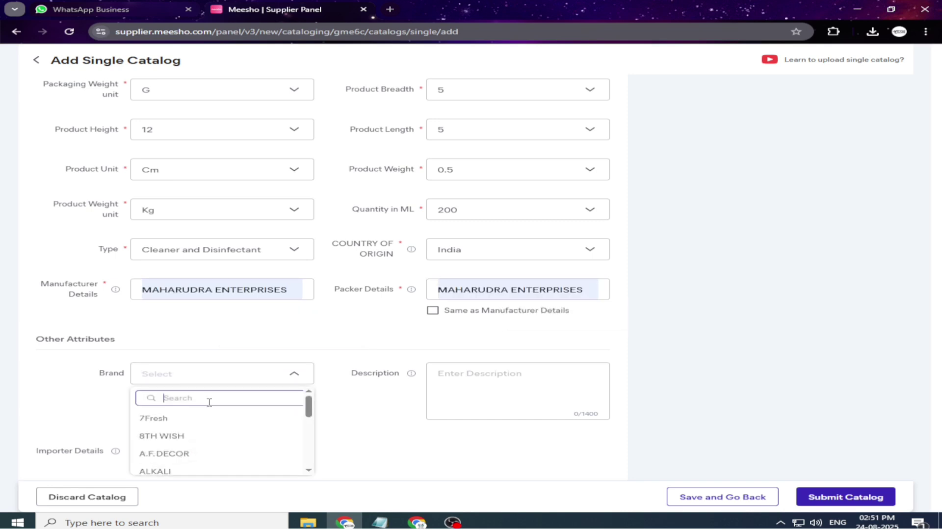
text(RATHA)
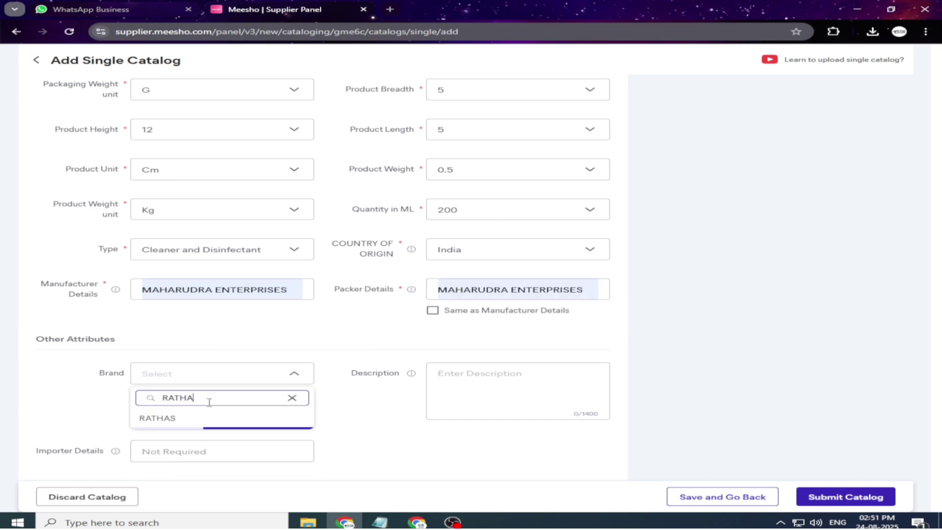
click(164, 418)
click(479, 391)
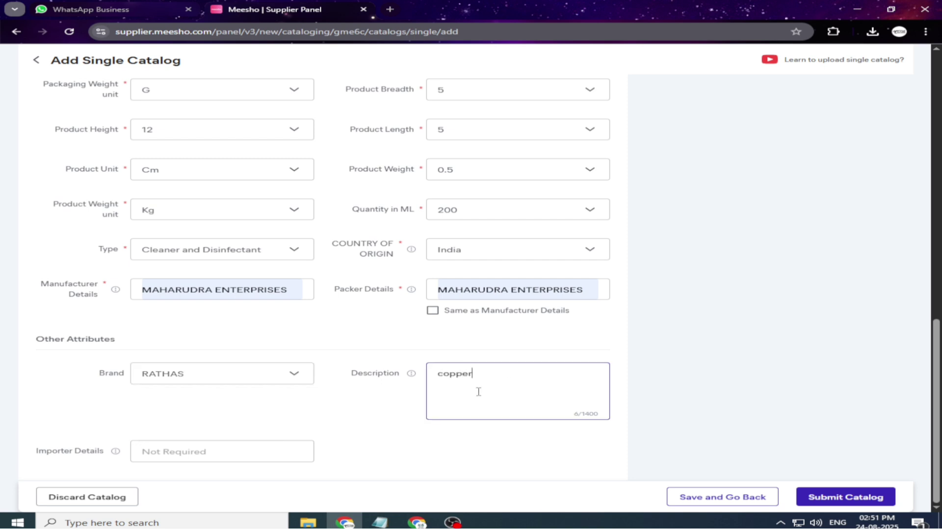
Submit the completed catalog for quality check and confirm the submission.
click(828, 499)
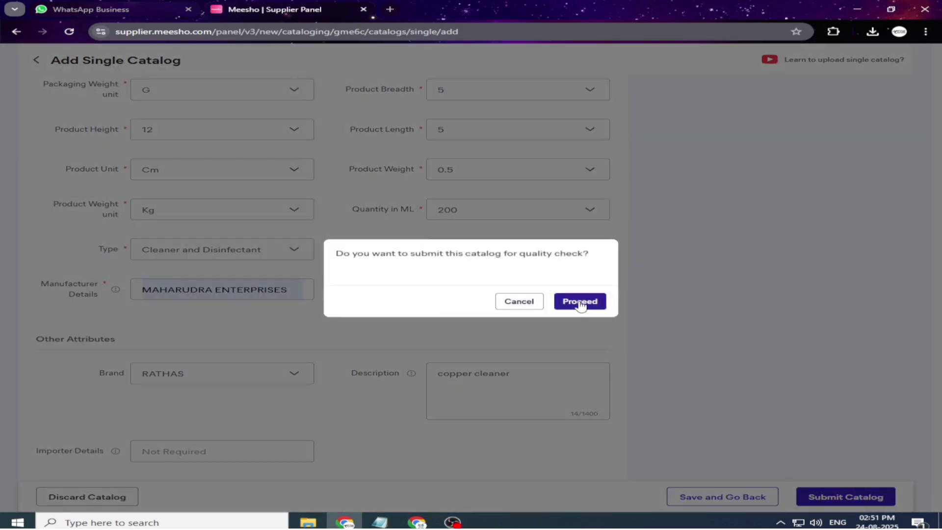
click(581, 303)
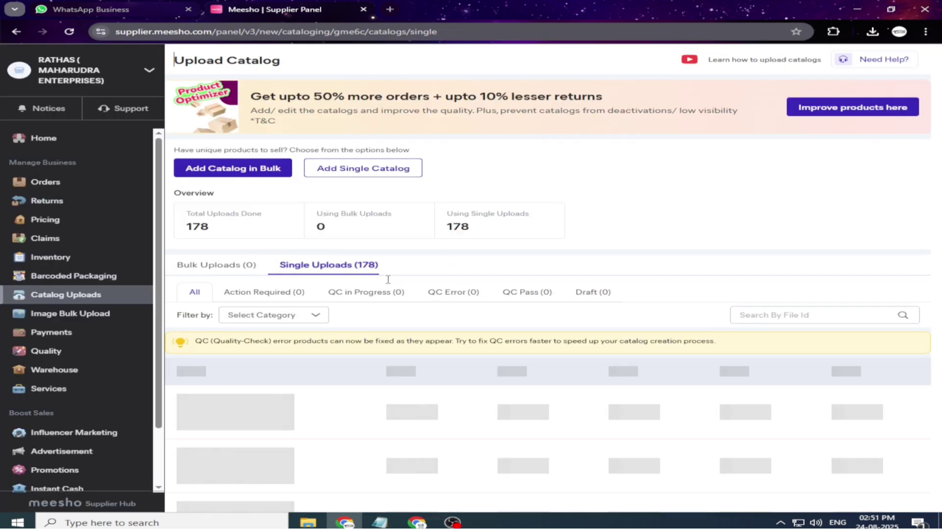
Dismiss the ad campaign offer and check the submitted catalog among the single uploads with QC in progress.
click(448, 294)
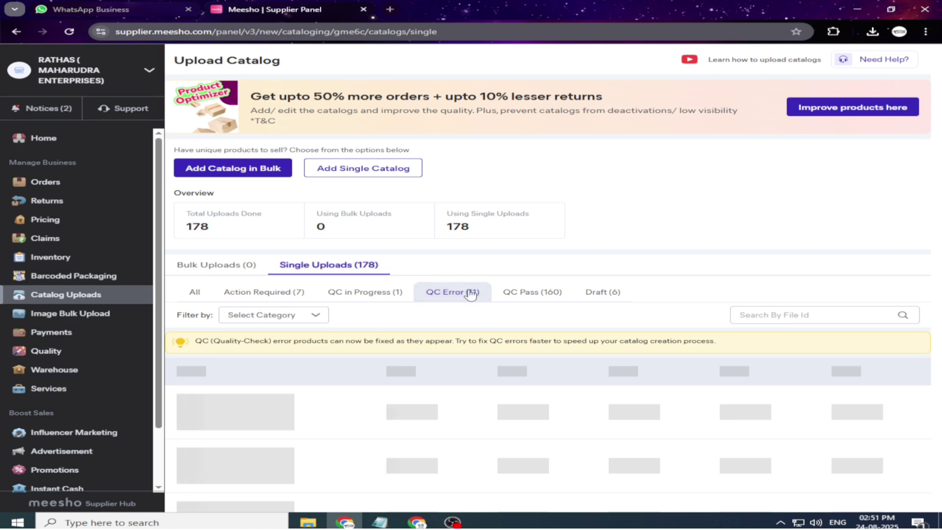
click(385, 297)
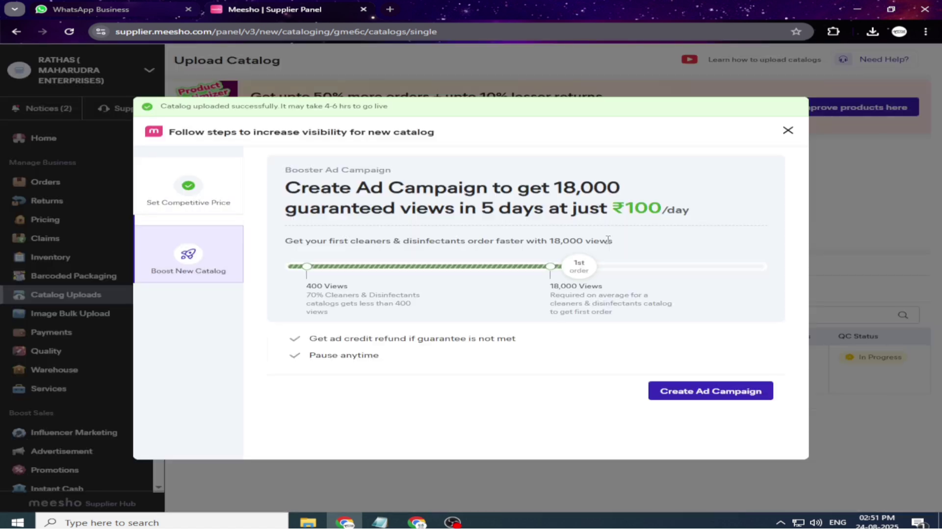
click(786, 134)
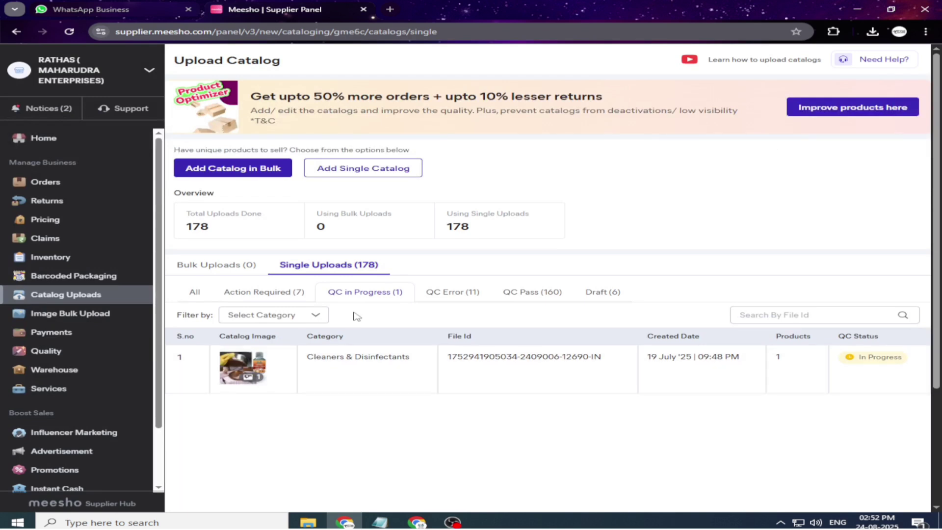
scroll(358, 306, down, 3)
click(539, 140)
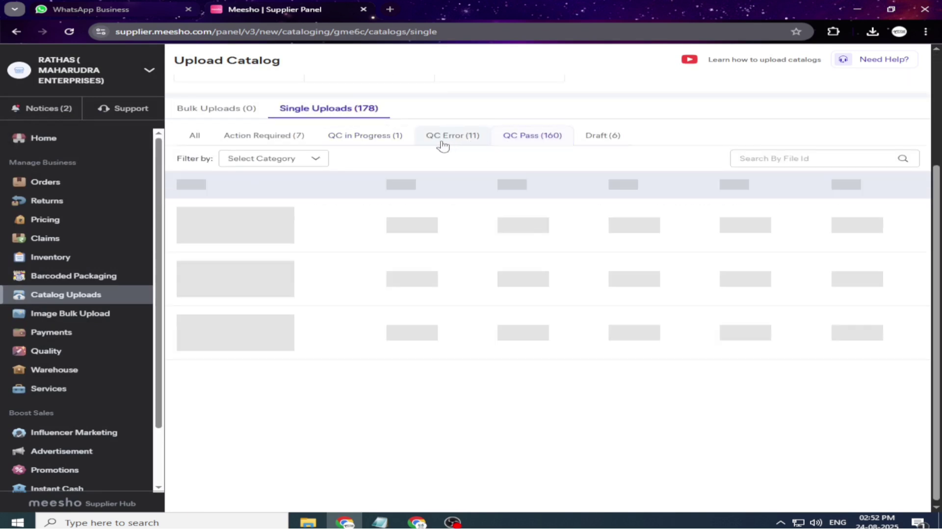
click(365, 137)
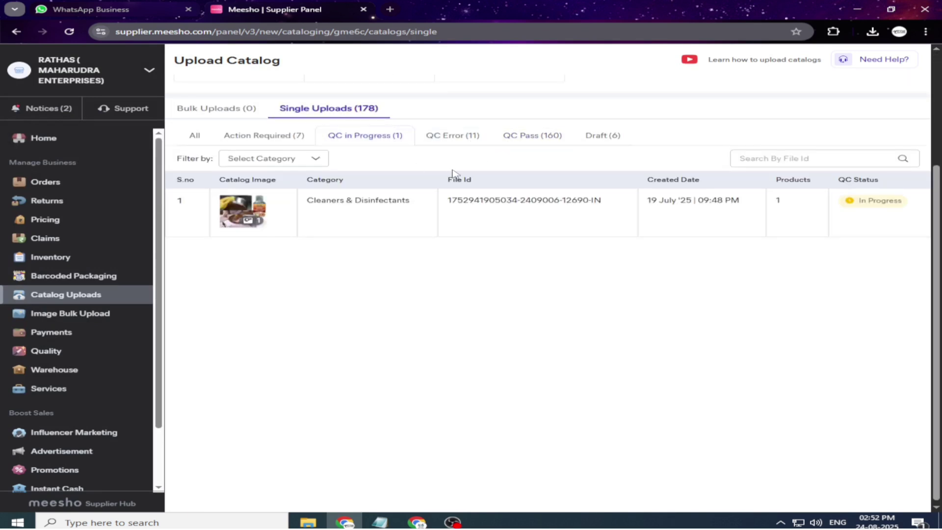
Compare the QC in Progress, QC Error and QC Pass lists of the single uploads, ending on QC in Progress.
scroll(539, 263, up, 1)
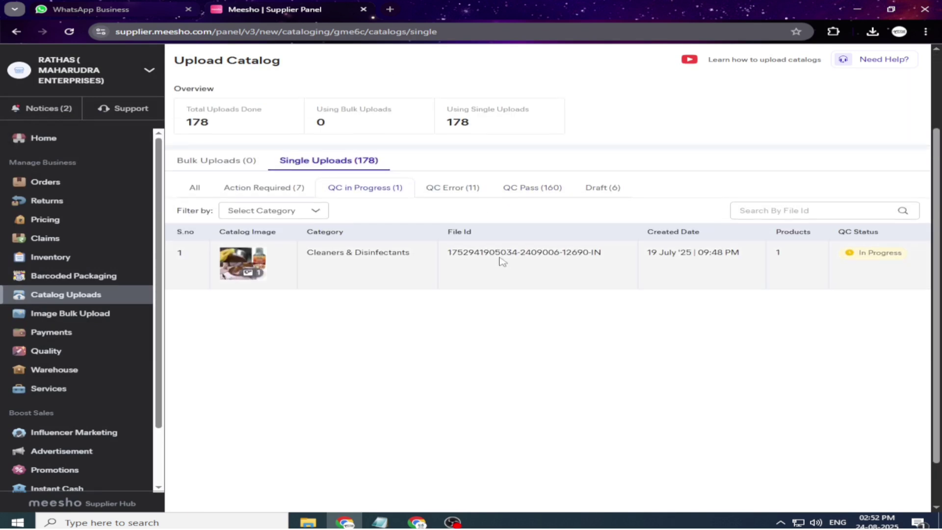
click(497, 187)
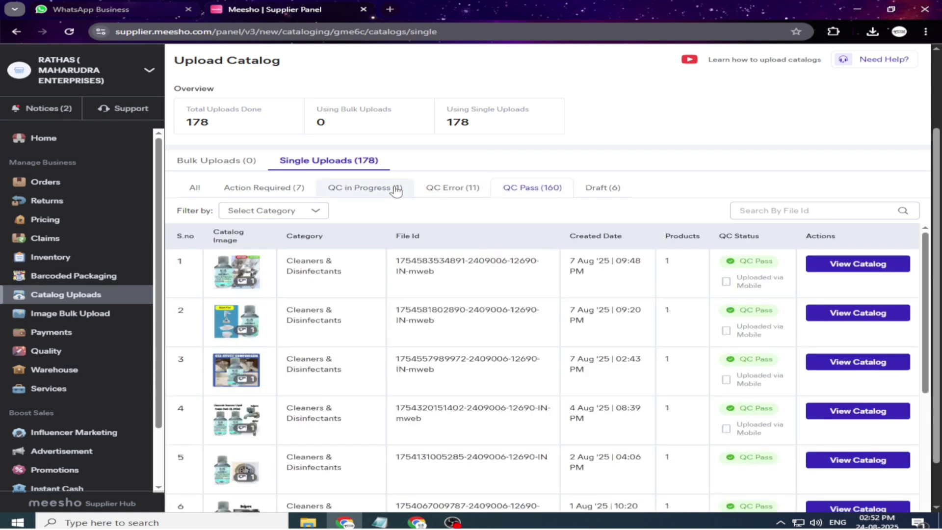
click(396, 190)
click(452, 191)
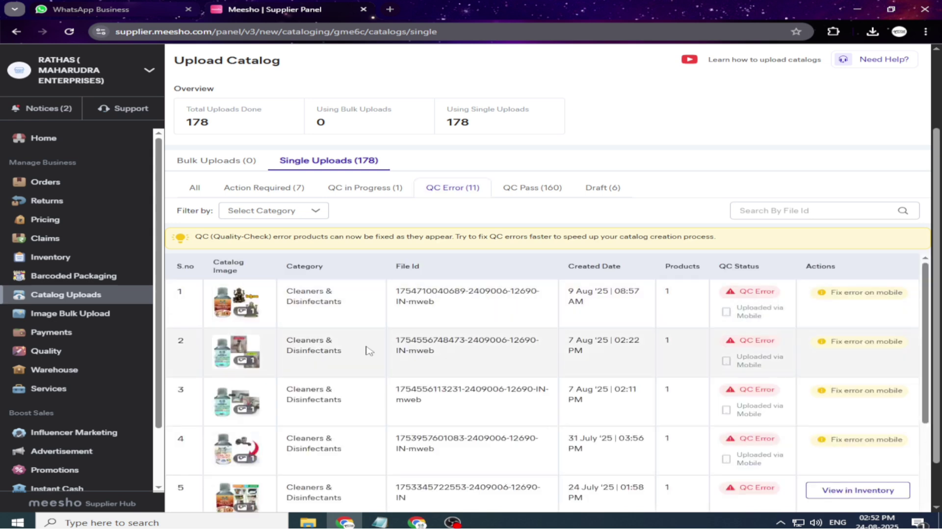
click(387, 191)
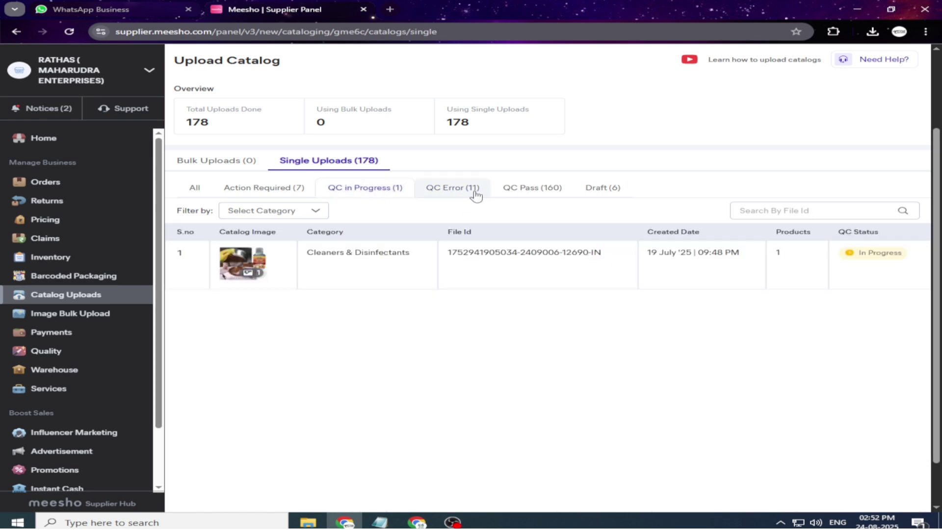
click(507, 190)
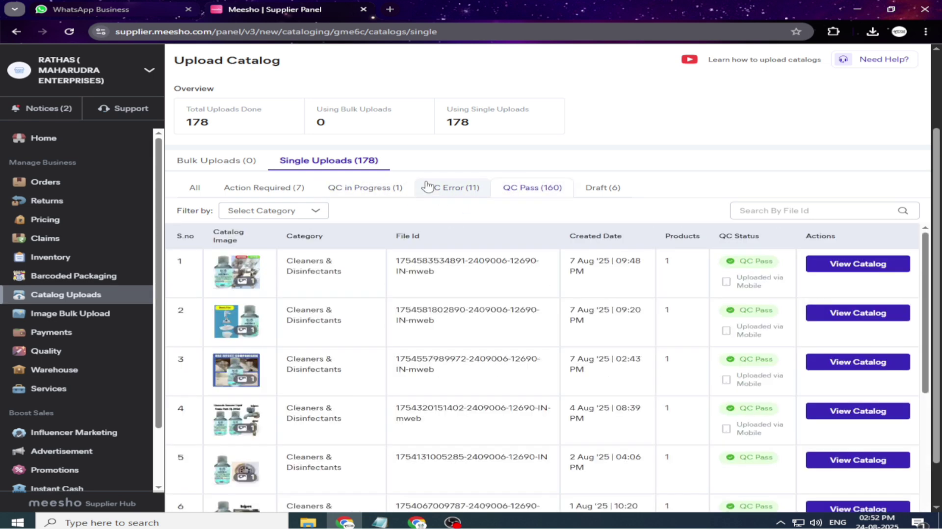
click(390, 189)
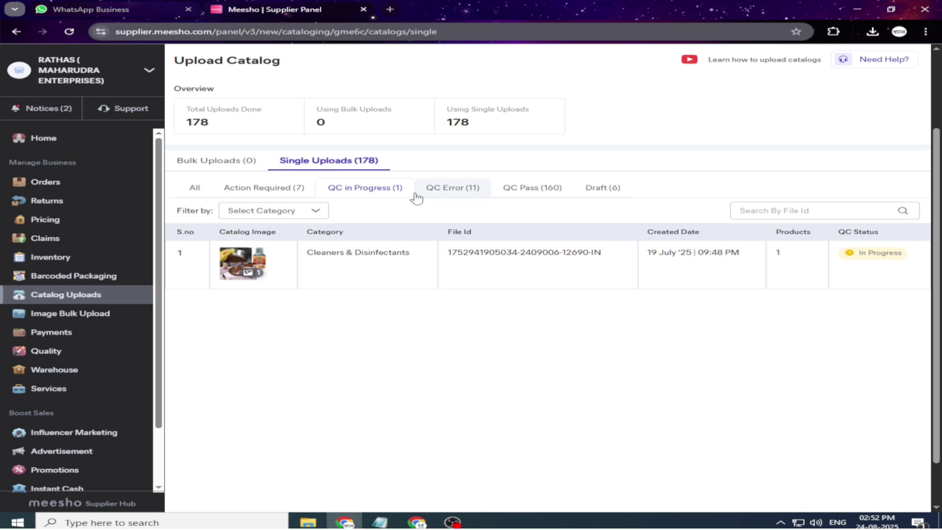
click(530, 192)
click(374, 192)
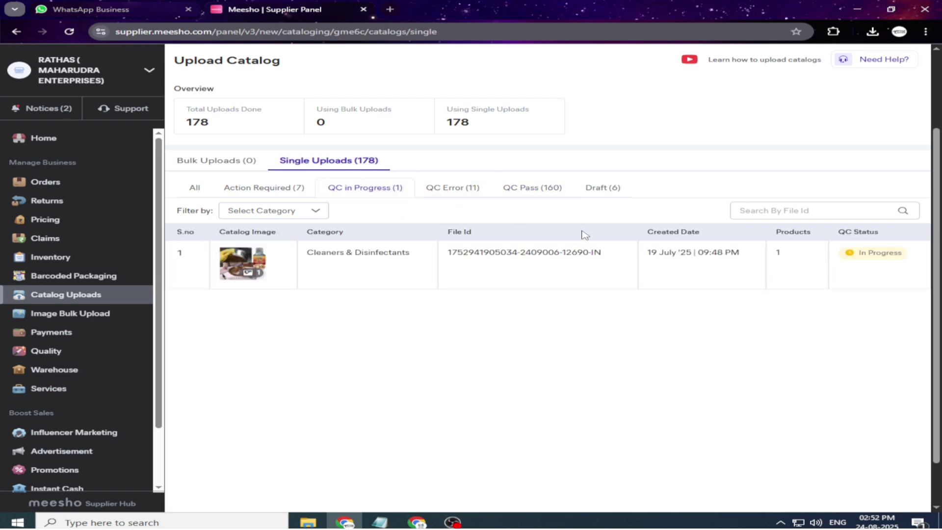
scroll(596, 347, up, 3)
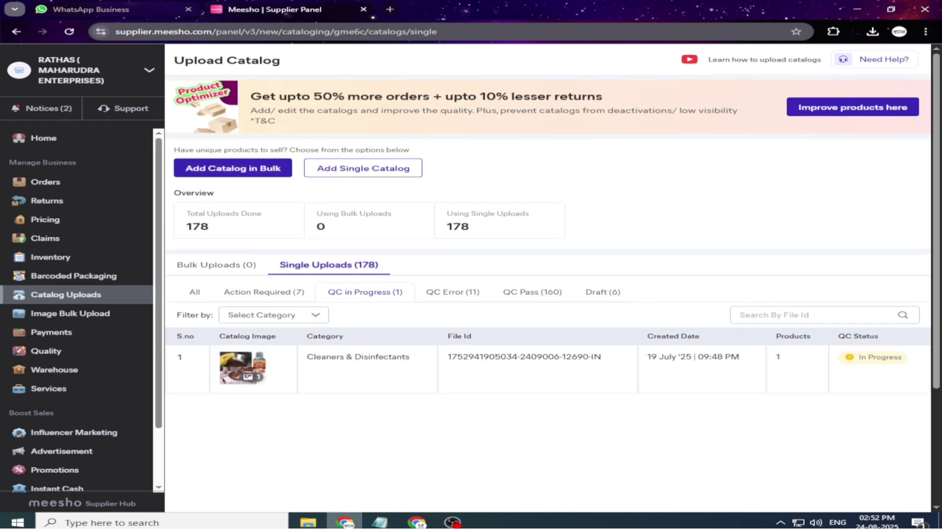
Switch to YouTube Studio and find and select the oldest video, "Meesho catalogue listing kaise kare", in the channel content.
click(417, 522)
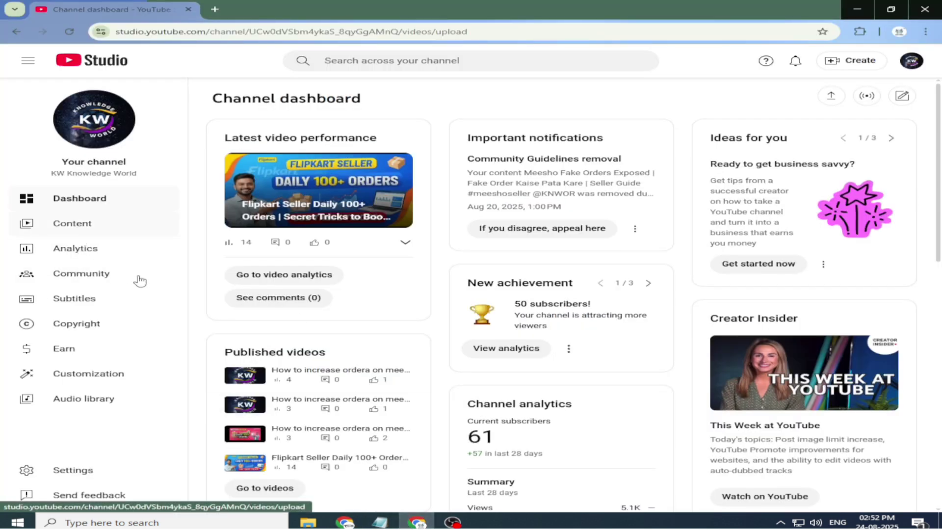
scroll(476, 343, down, 8)
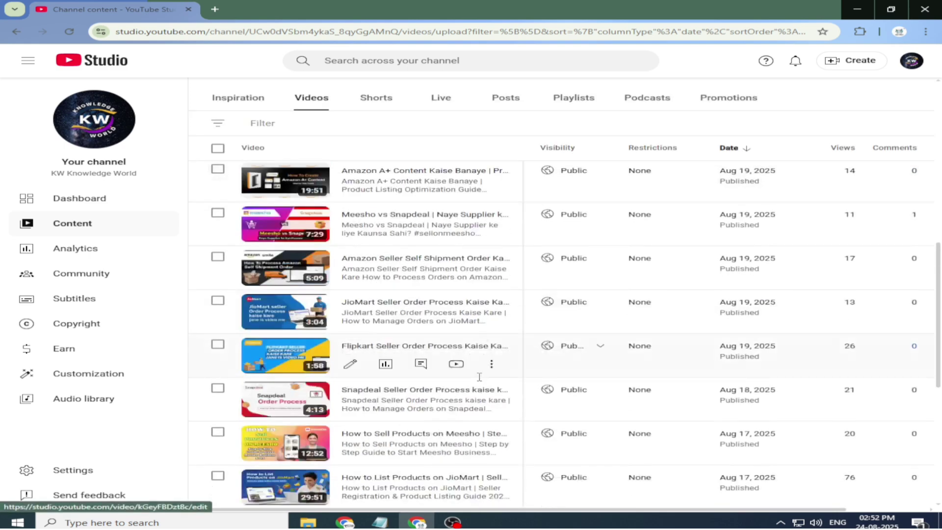
scroll(479, 377, down, 6)
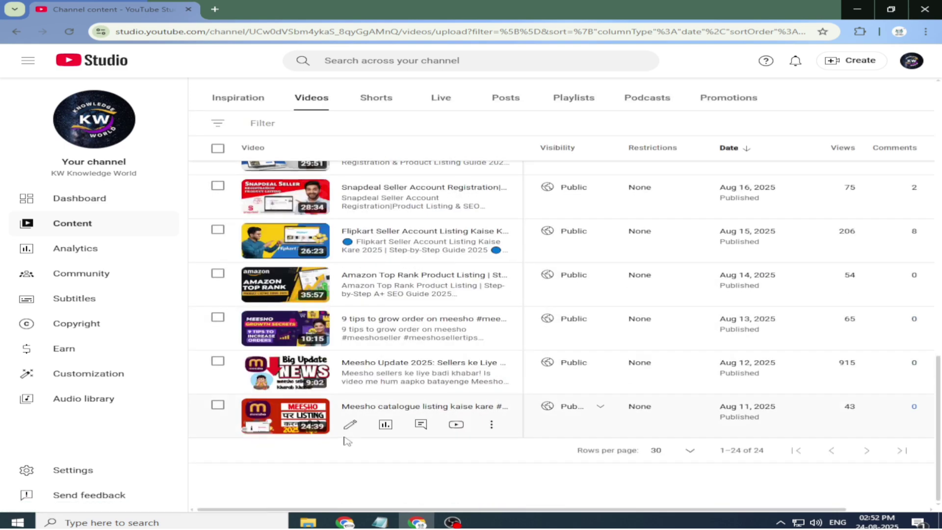
click(219, 406)
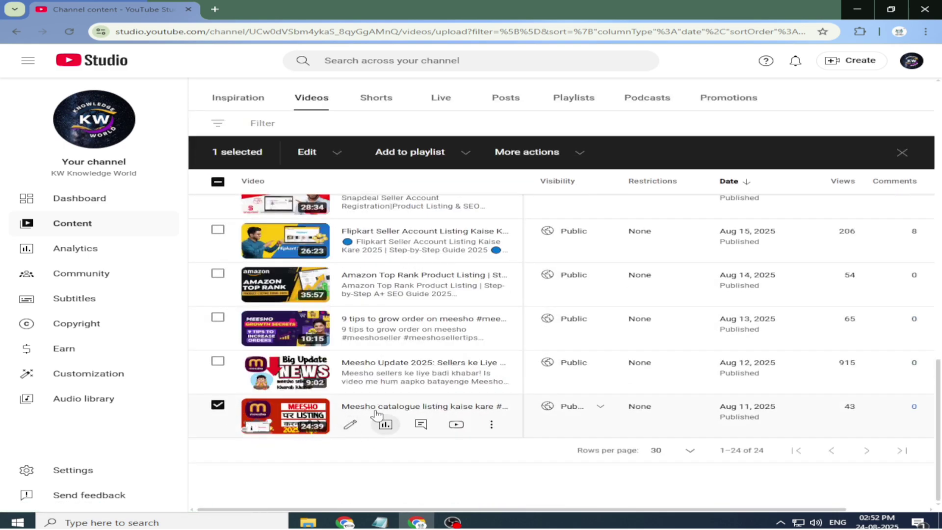
Review the channel's playlists and its full list of uploaded videos, ending on the channel dashboard.
click(594, 103)
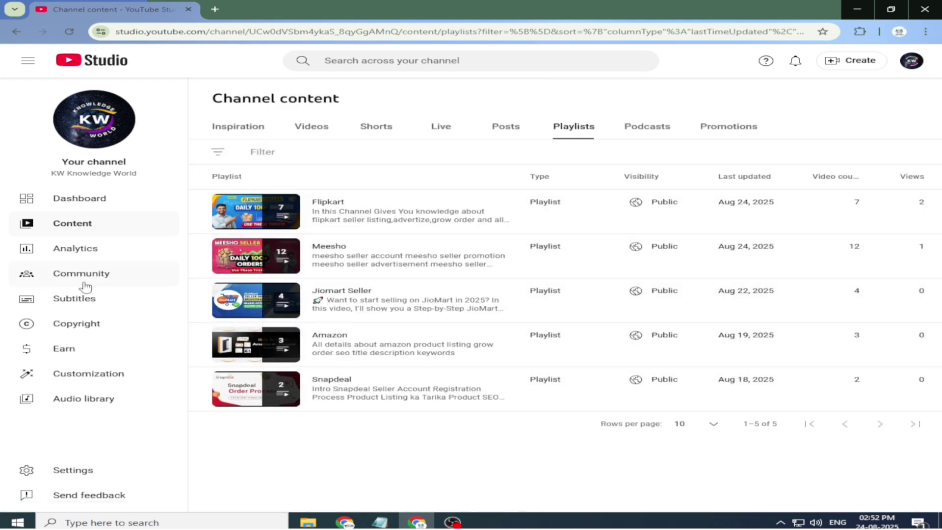
click(74, 222)
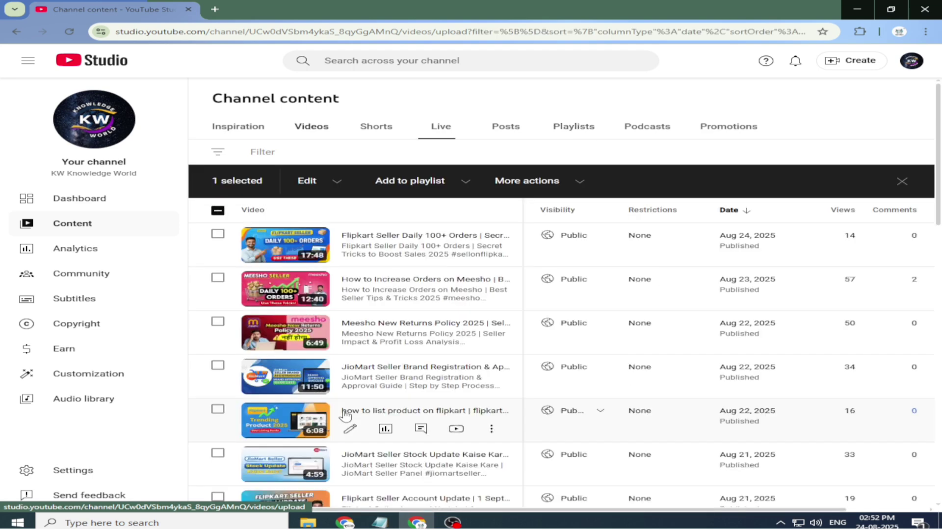
scroll(353, 422, down, 5)
scroll(364, 440, down, 8)
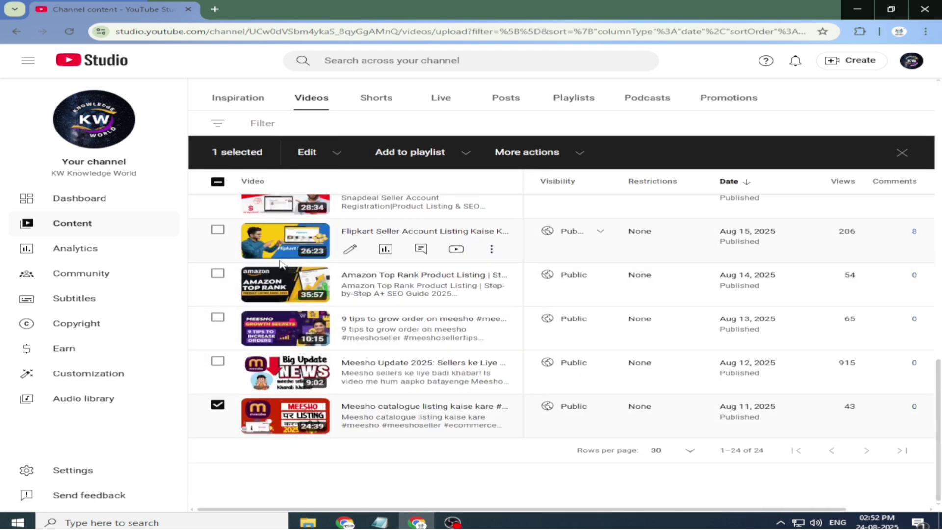
click(79, 201)
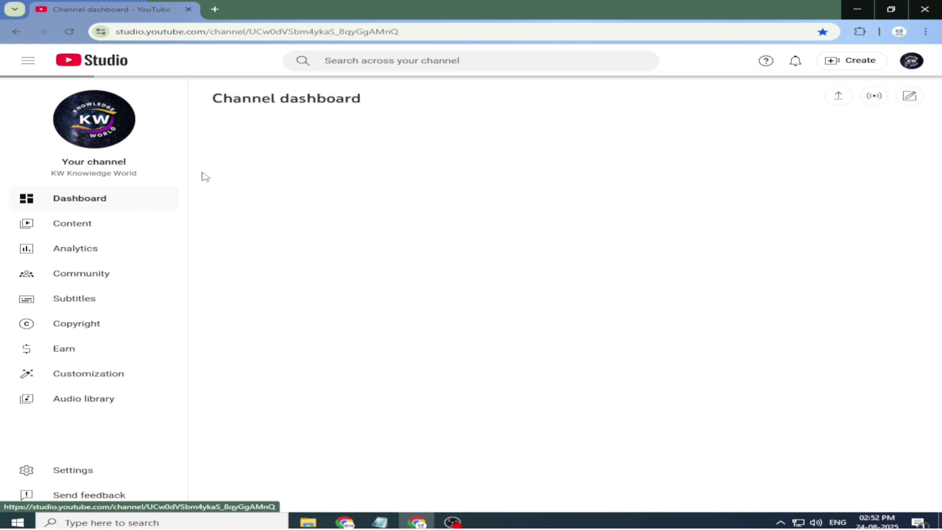
click(59, 229)
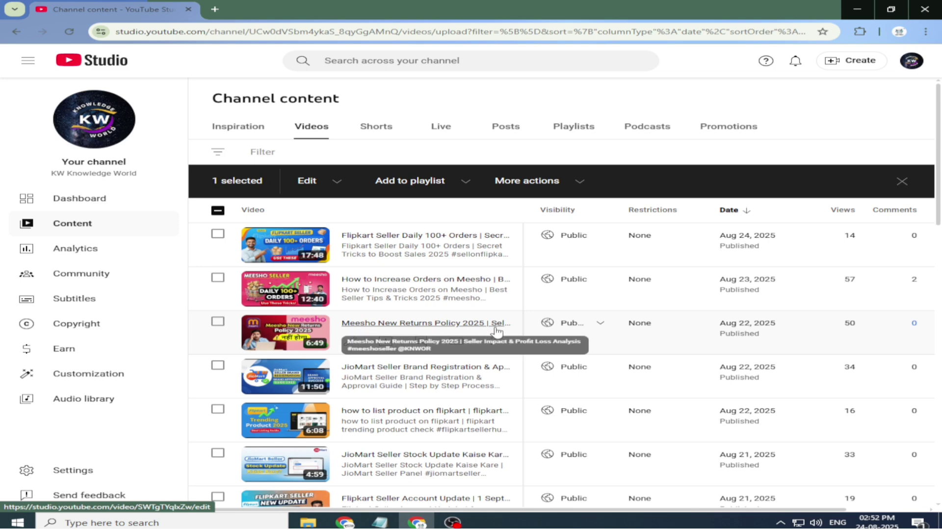
scroll(490, 326, down, 3)
scroll(471, 324, up, 3)
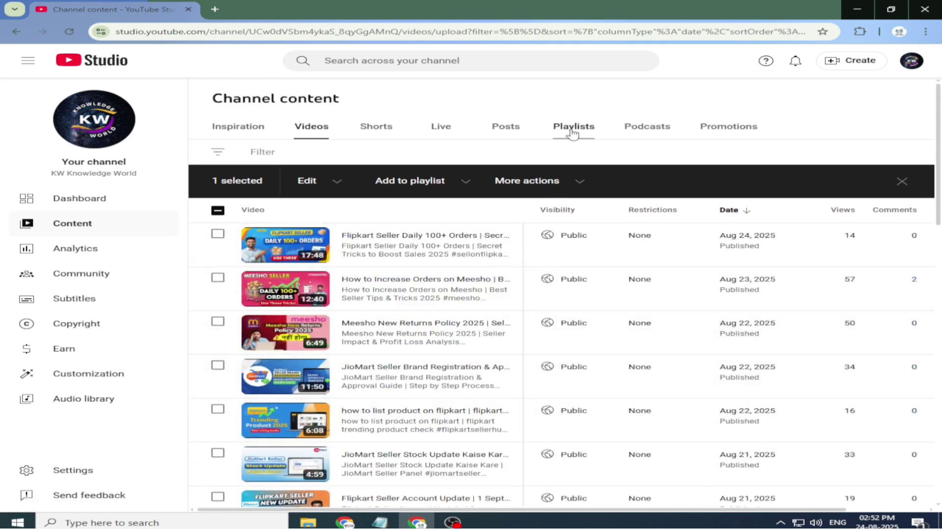
click(572, 132)
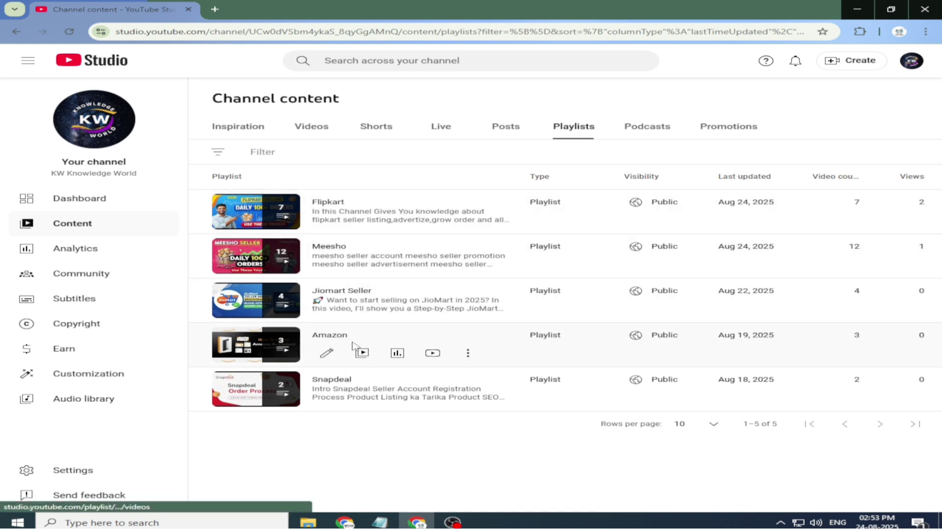
click(108, 202)
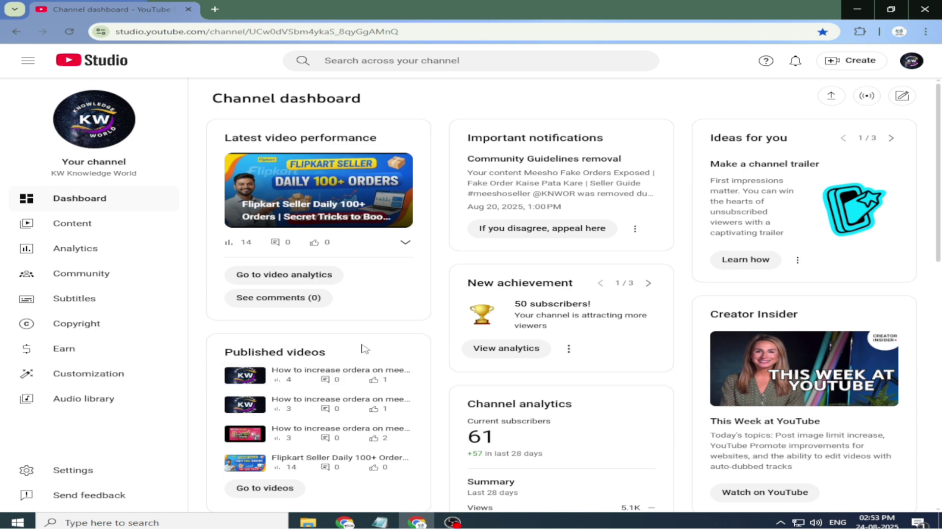
Return to the Meesho Supplier Panel and recheck the single uploads under QC Pass, QC in Progress and All.
click(345, 521)
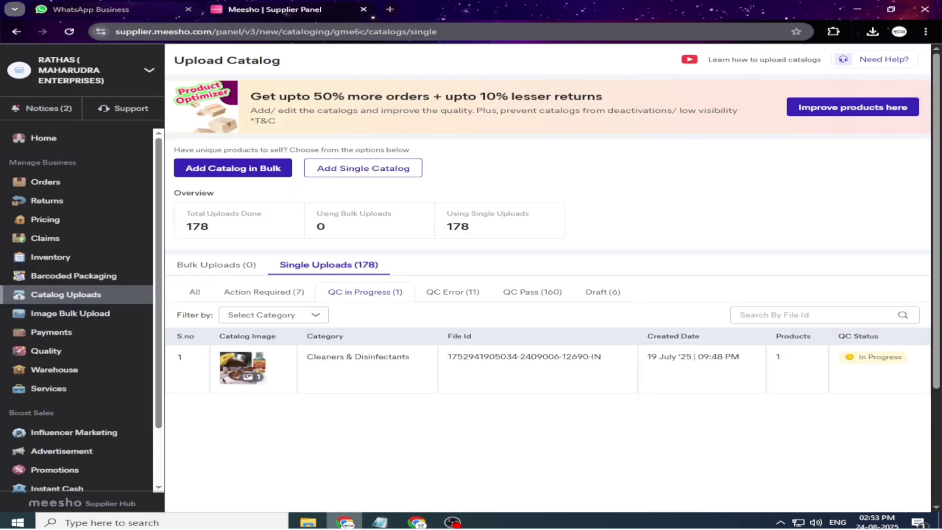
click(521, 292)
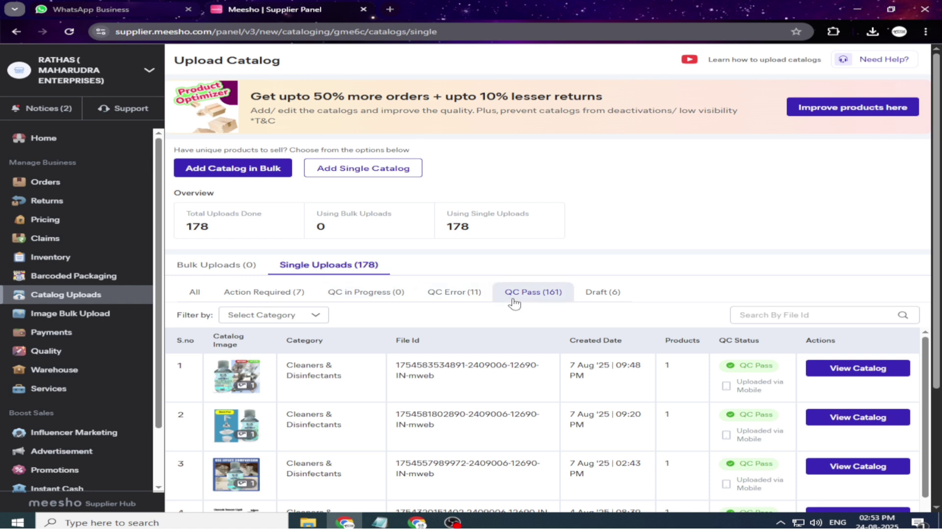
click(389, 293)
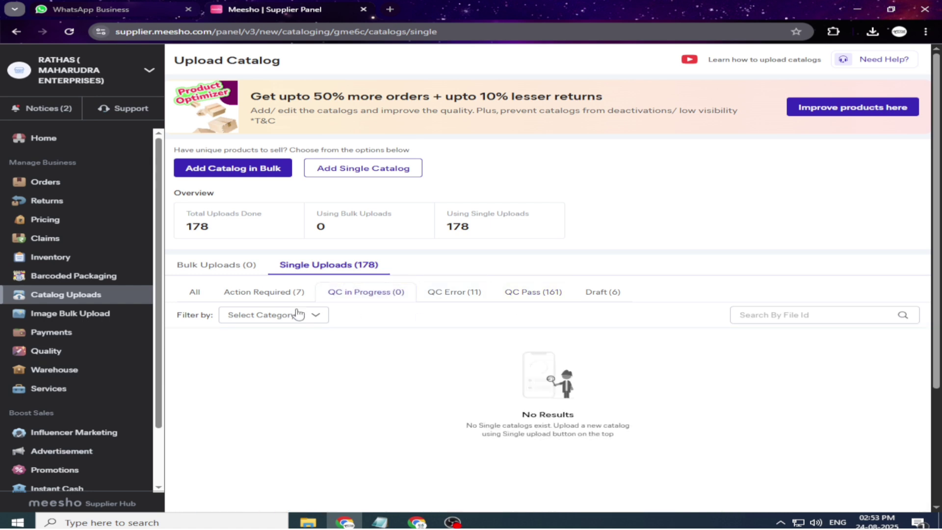
click(524, 292)
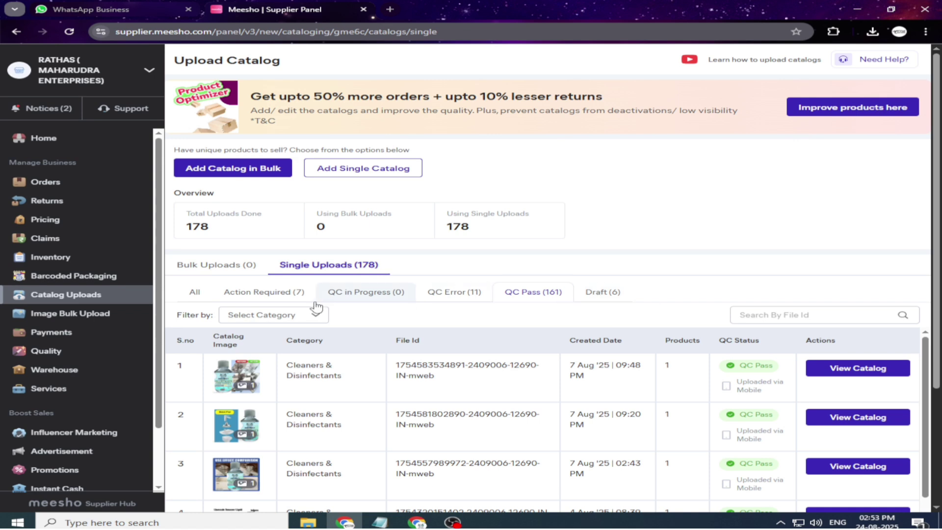
click(208, 295)
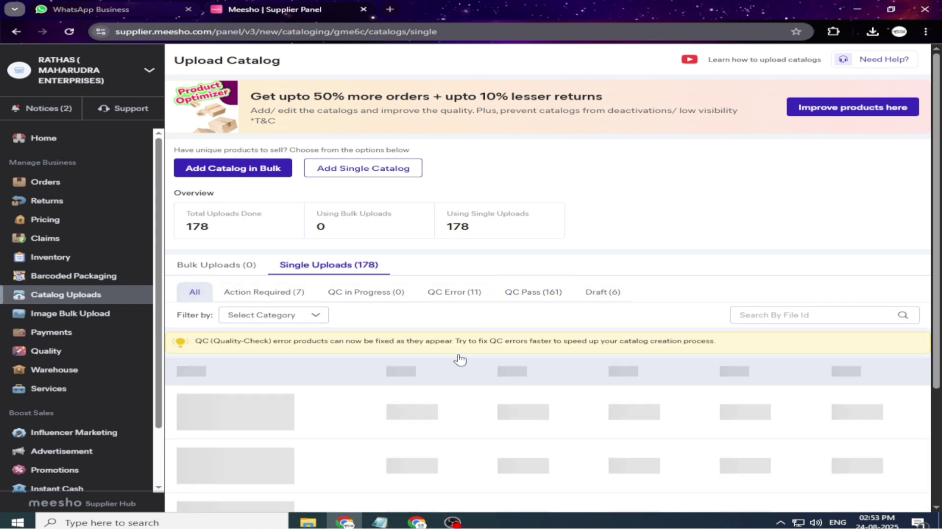
scroll(316, 301, down, 2)
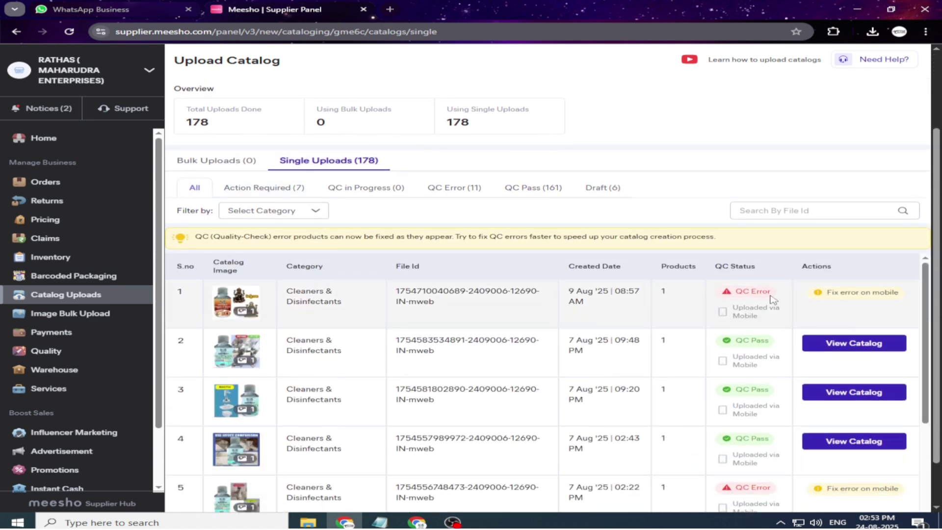
Look through the catalogs that passed QC for the submitted catalog.
click(547, 188)
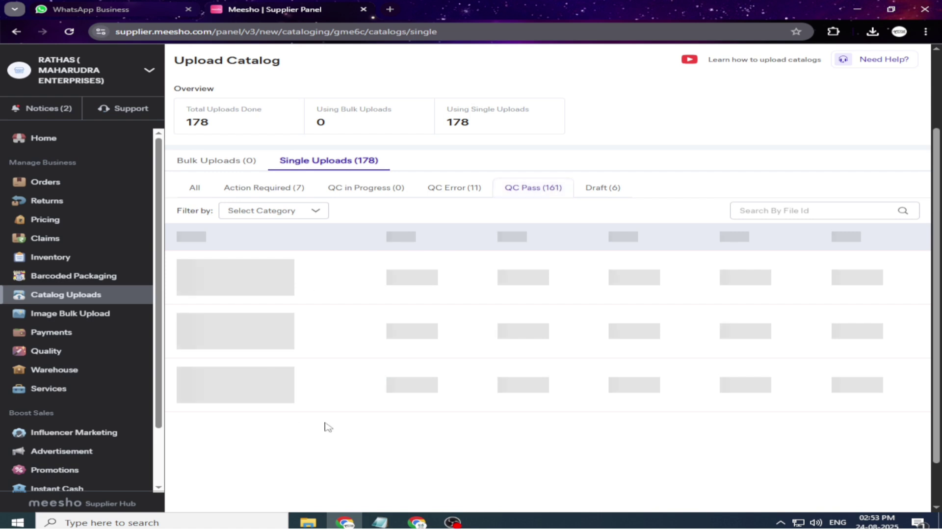
scroll(357, 338, down, 3)
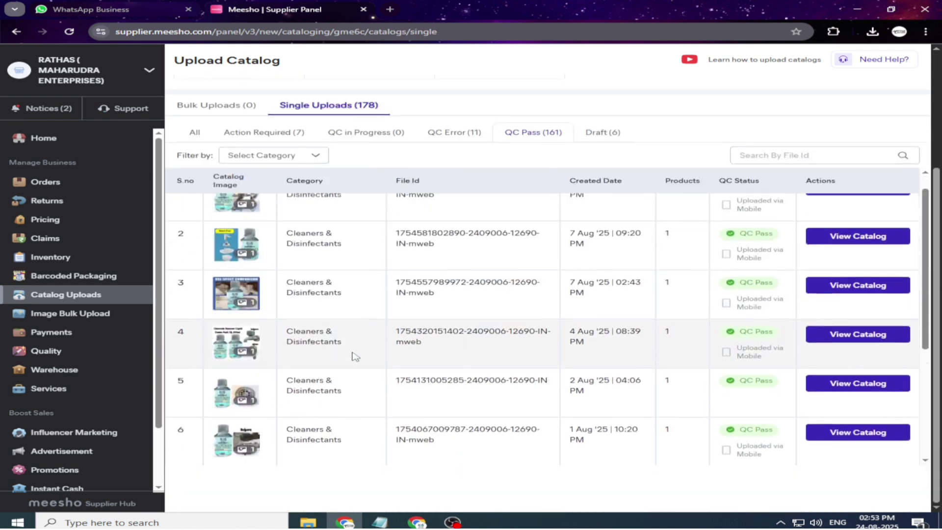
scroll(356, 357, down, 5)
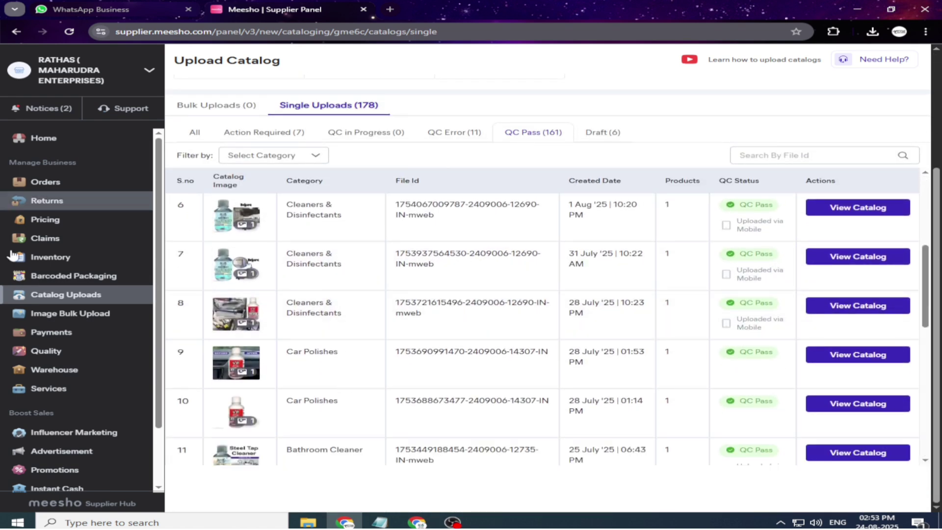
scroll(332, 177, up, 6)
scroll(420, 167, up, 3)
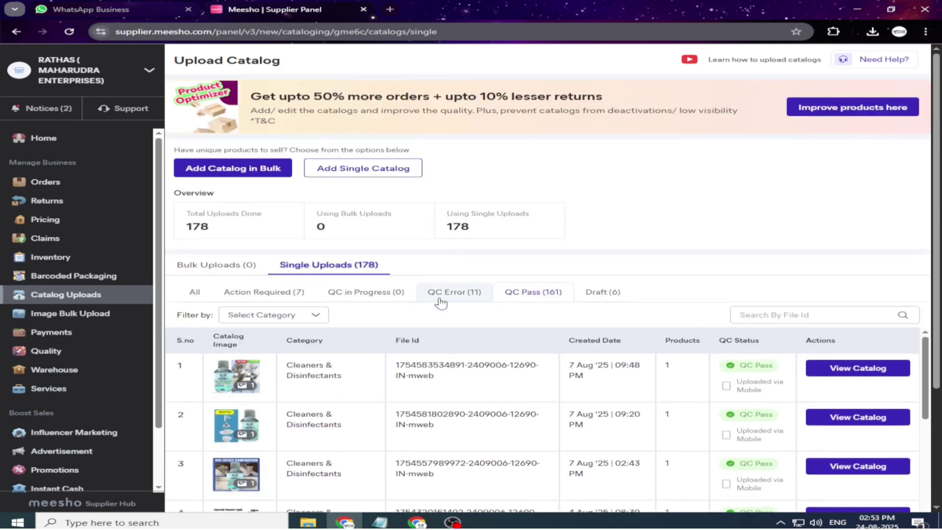
Examine the catalogs with QC errors, and look further down the QC Pass list for the submitted catalog.
click(439, 296)
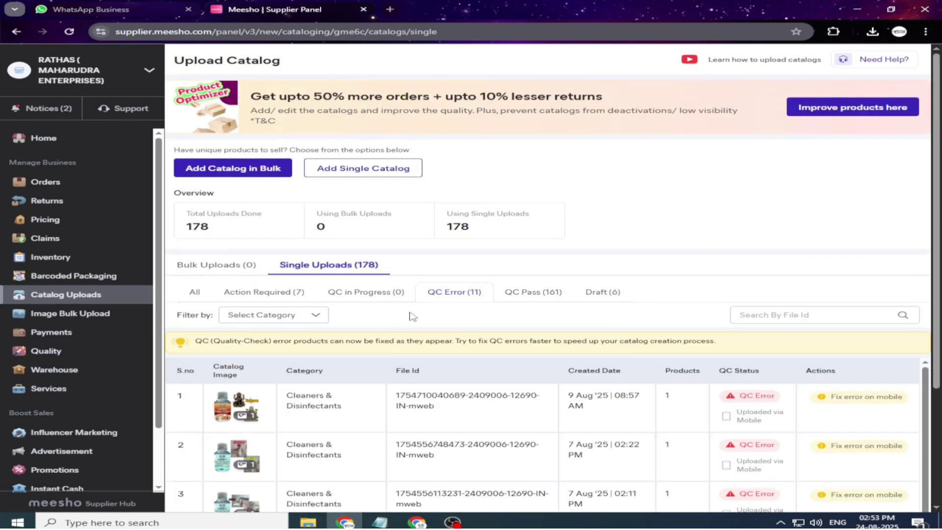
scroll(411, 312, down, 6)
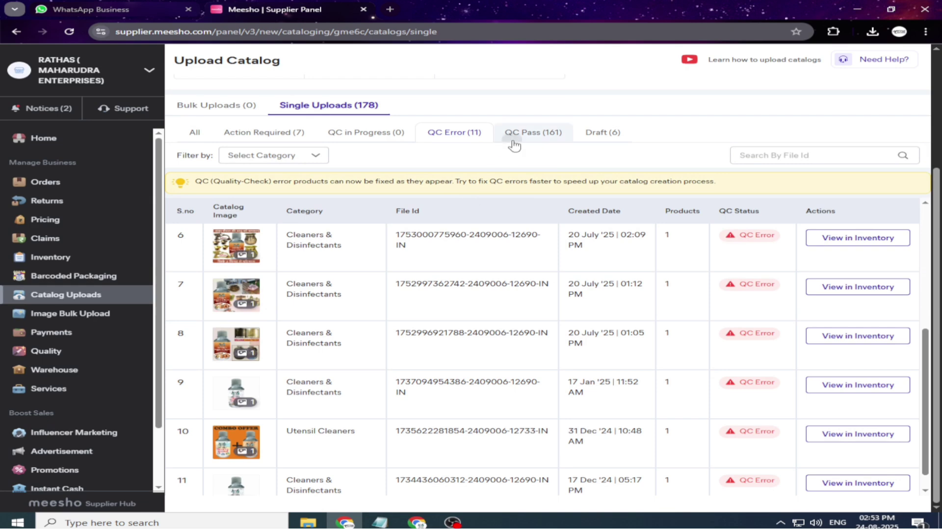
click(514, 140)
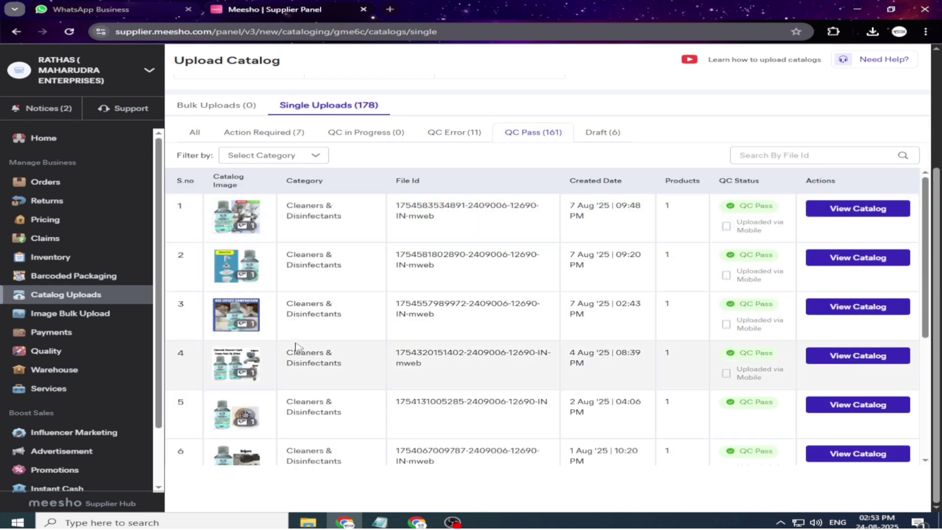
scroll(296, 351, down, 5)
scroll(392, 417, down, 10)
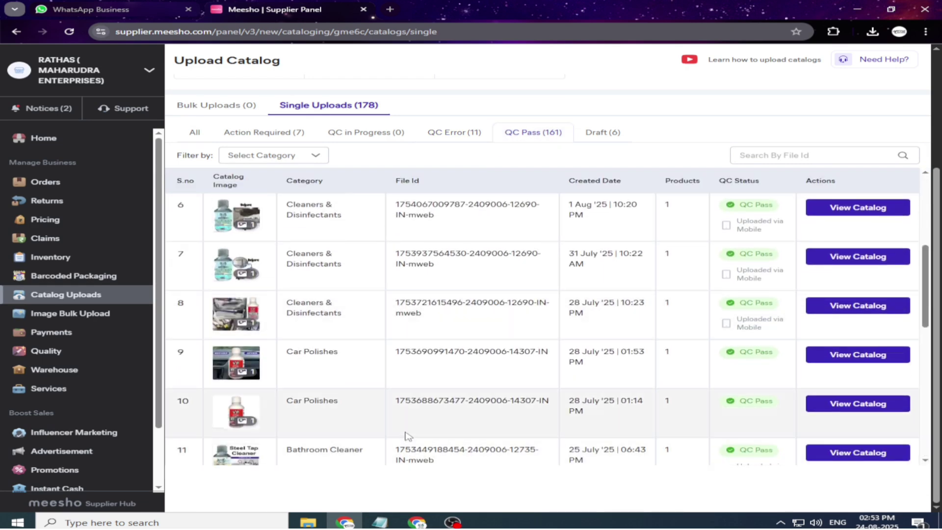
scroll(412, 334, up, 5)
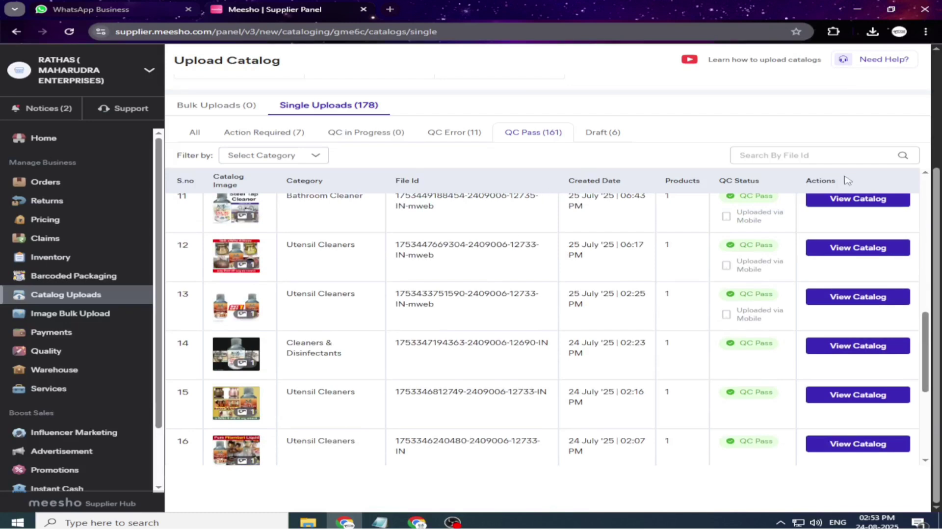
Search the single uploads by file ID for ms-nw-cpl-lp-200.
click(752, 154)
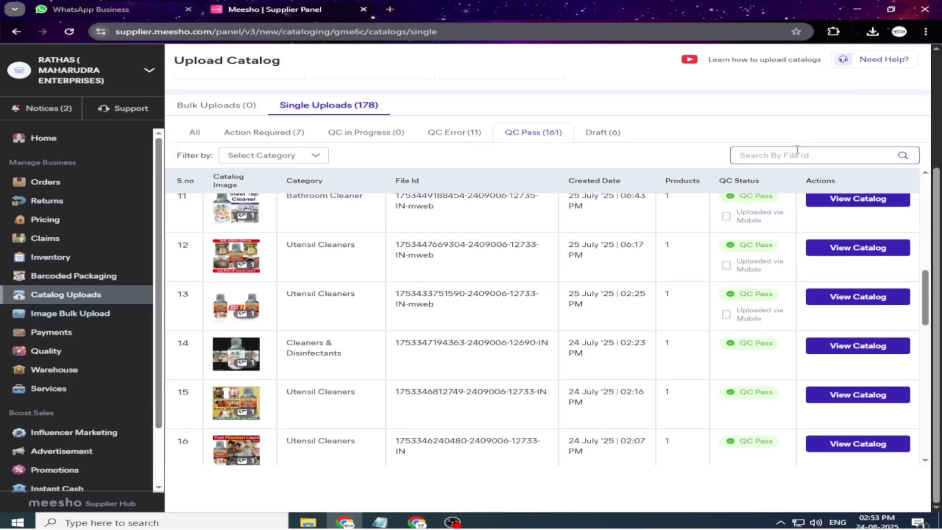
text(ms)
text(-nw-cpl-lp-200)
key(Return)
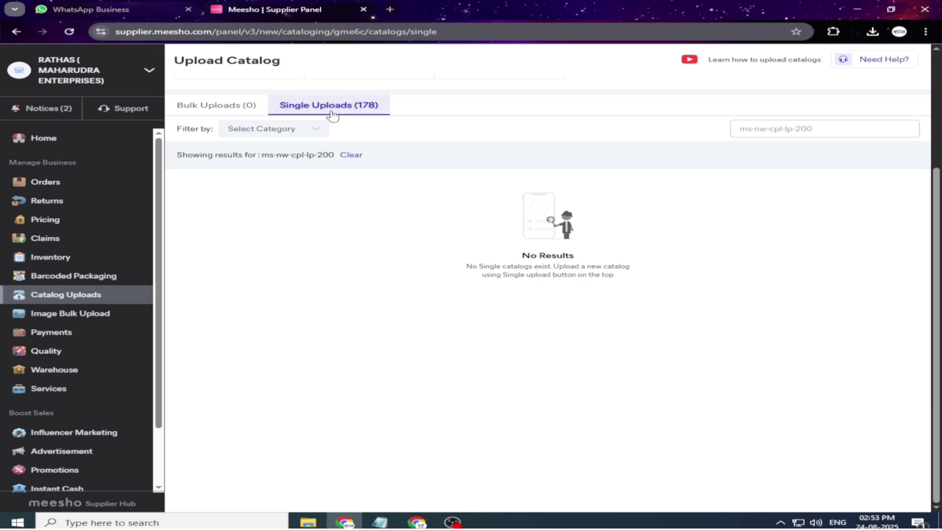
Clear the search and look through the full list of single uploads for the submitted catalog.
click(350, 155)
scroll(294, 393, down, 5)
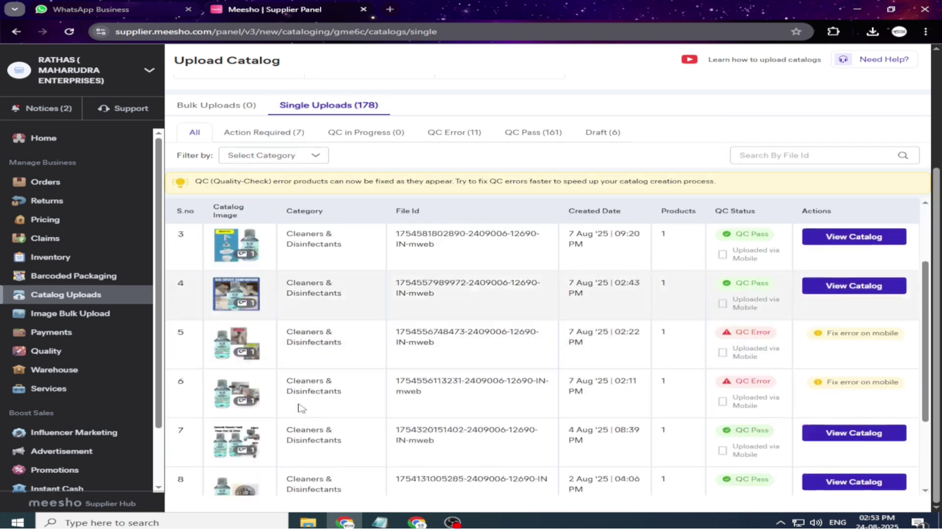
scroll(300, 407, down, 4)
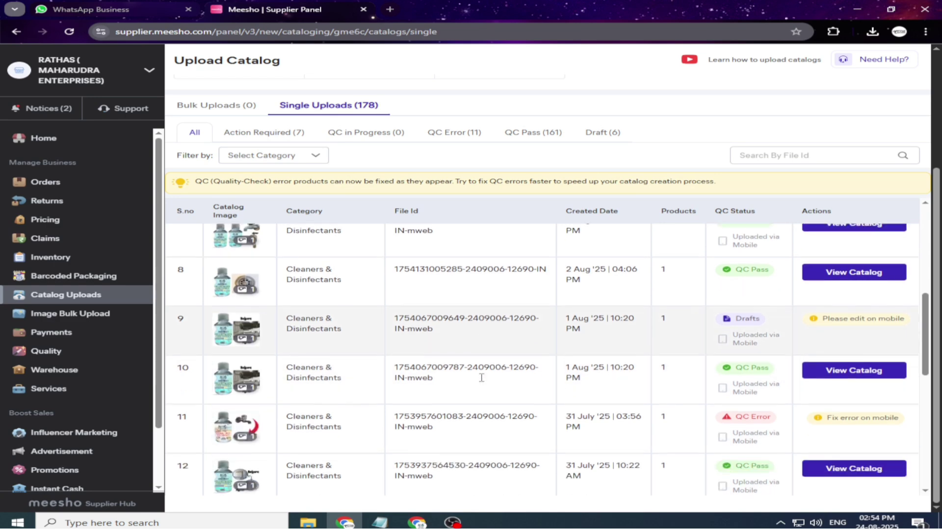
Open the inventory and set the current stock of the copper brass cleaning liquid to 0.
click(79, 258)
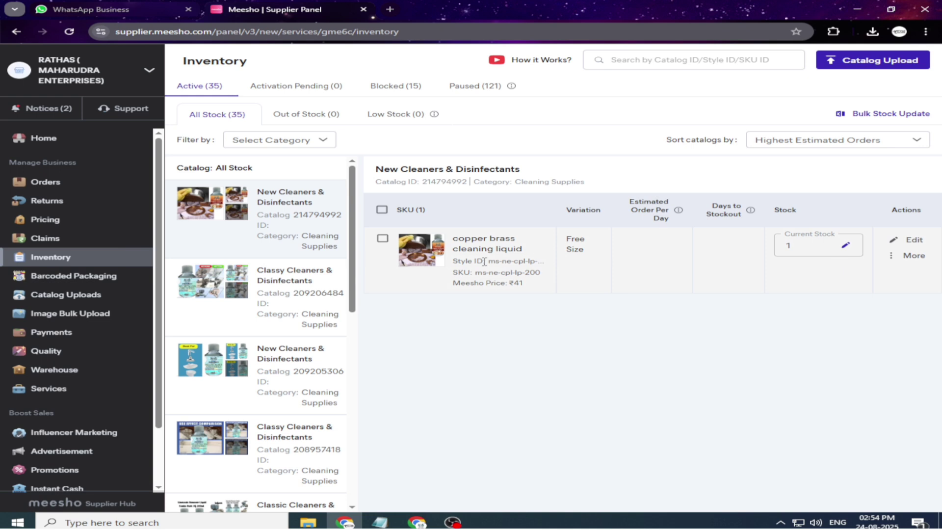
click(832, 251)
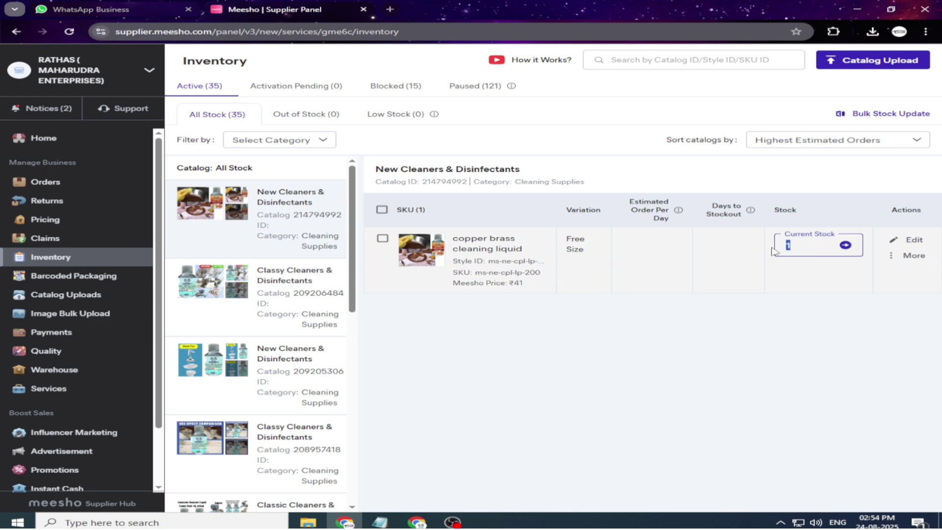
key(BackSpace)
text(1)
click(847, 247)
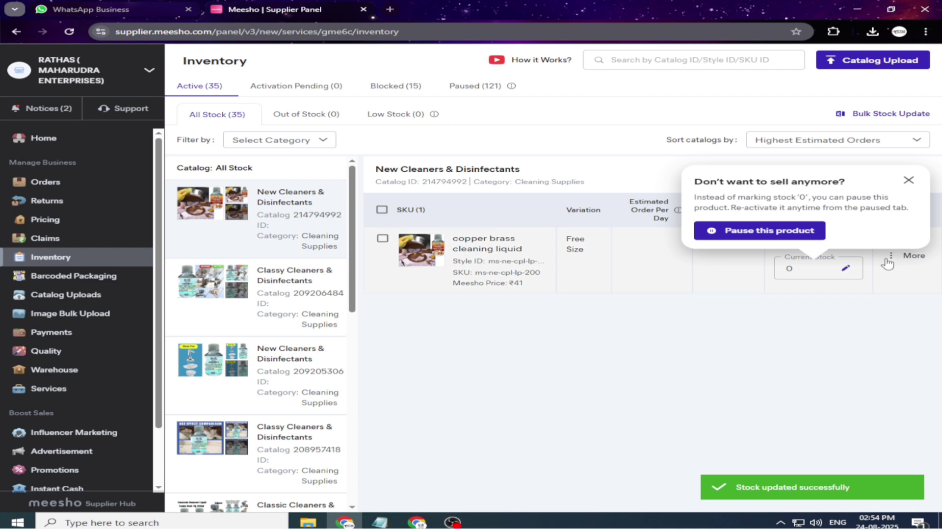
Pause the copper brass cleaning liquid product and reload the inventory.
click(888, 260)
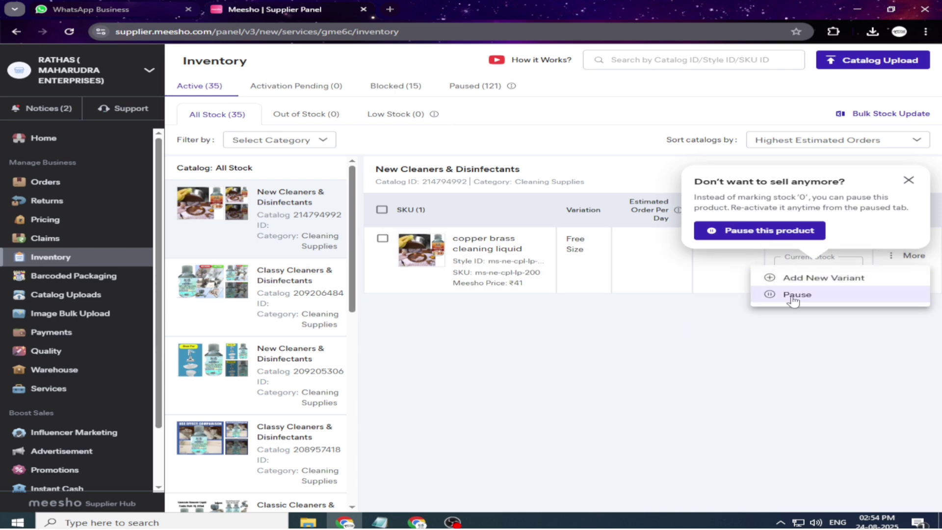
click(794, 296)
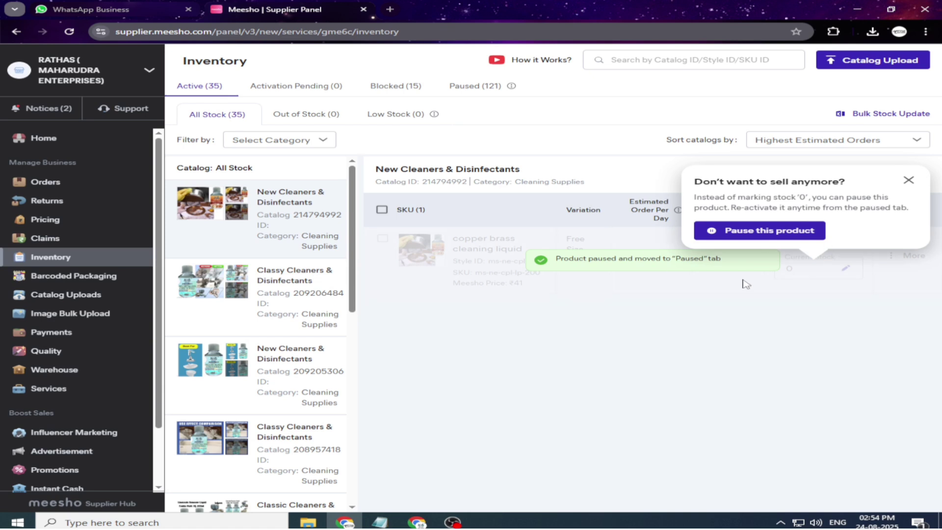
click(69, 31)
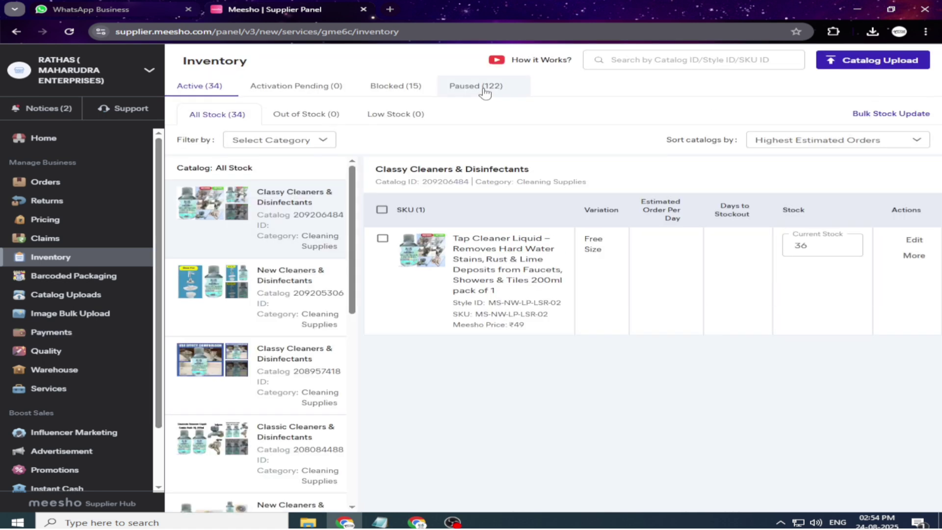
Look through the paused and active inventory listings, ending on the supplier panel's home page.
click(484, 91)
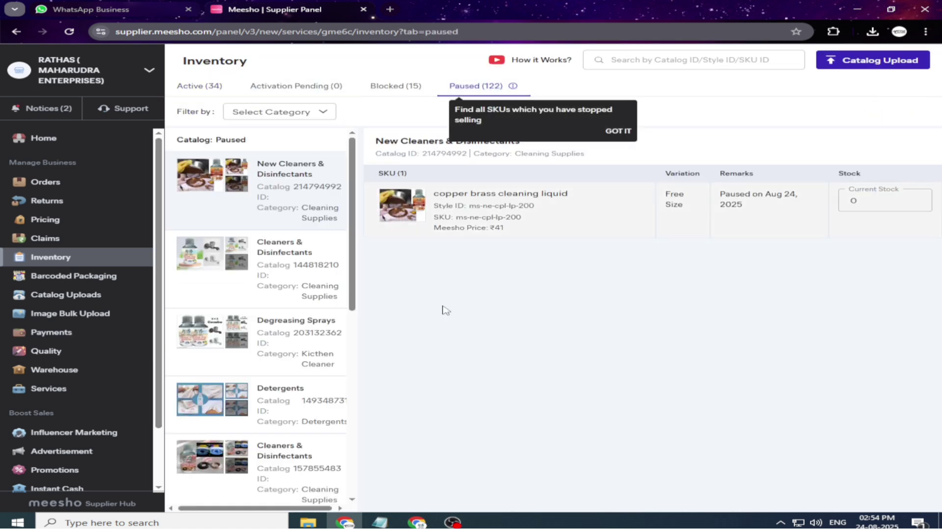
scroll(258, 282, down, 10)
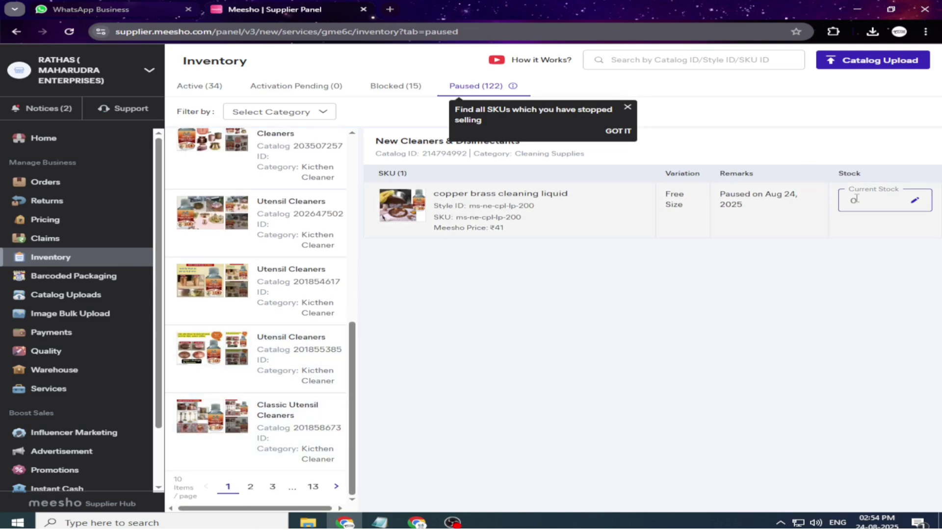
click(216, 86)
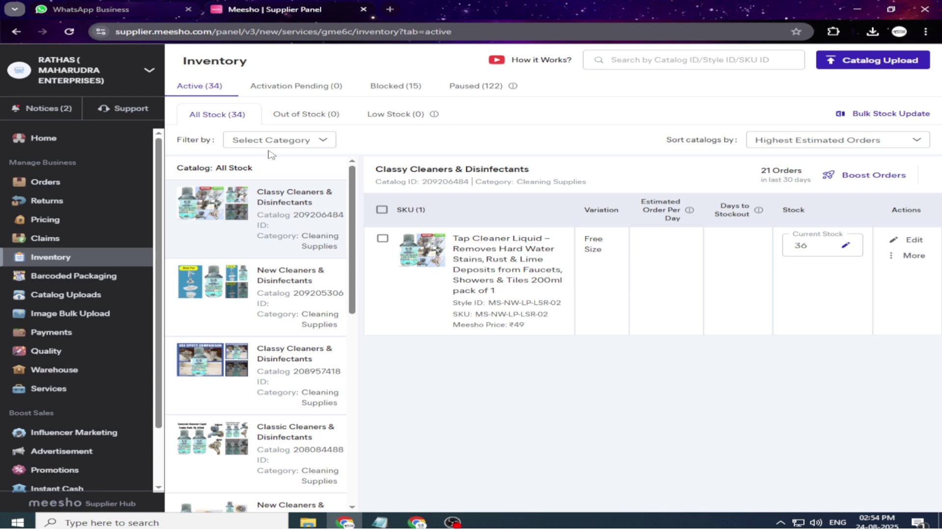
click(65, 142)
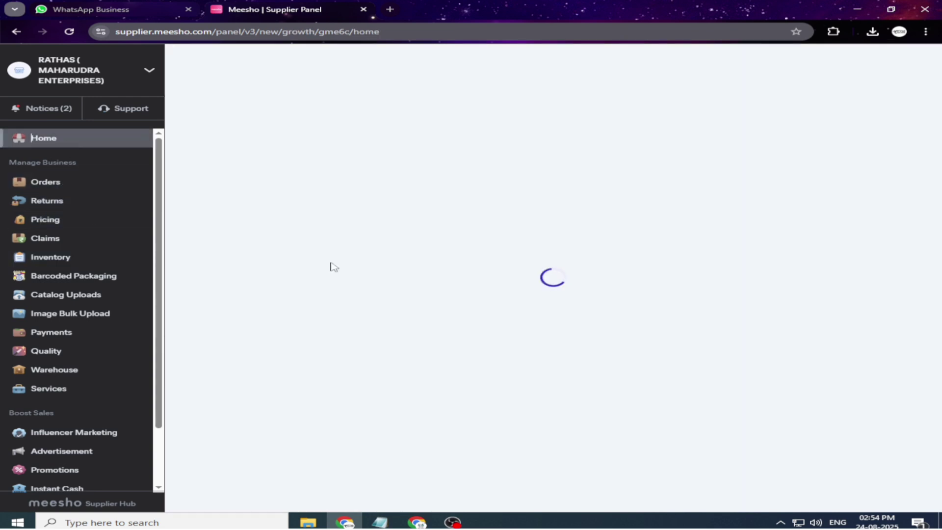